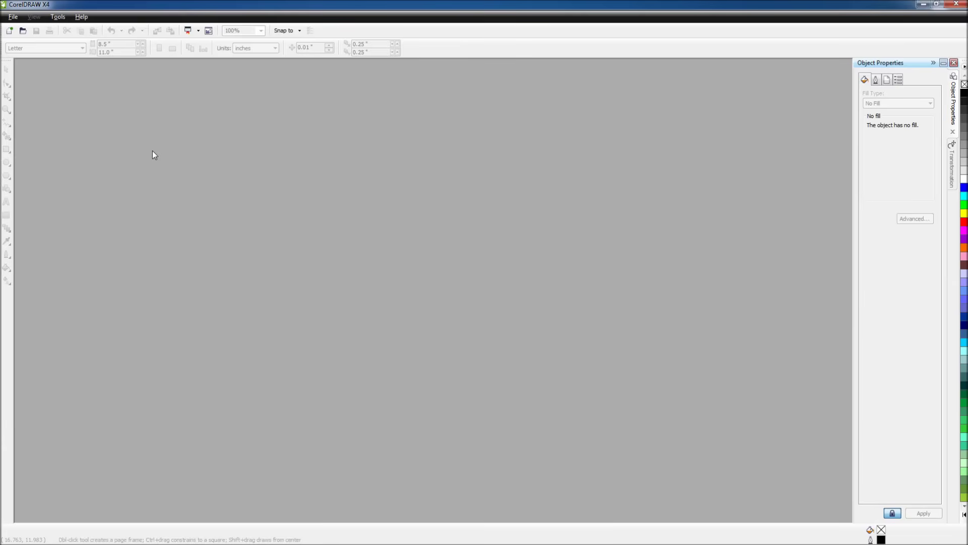
# - Start a new drawing and set its page size to 24 × 12 inches
pyautogui.click(9, 32)
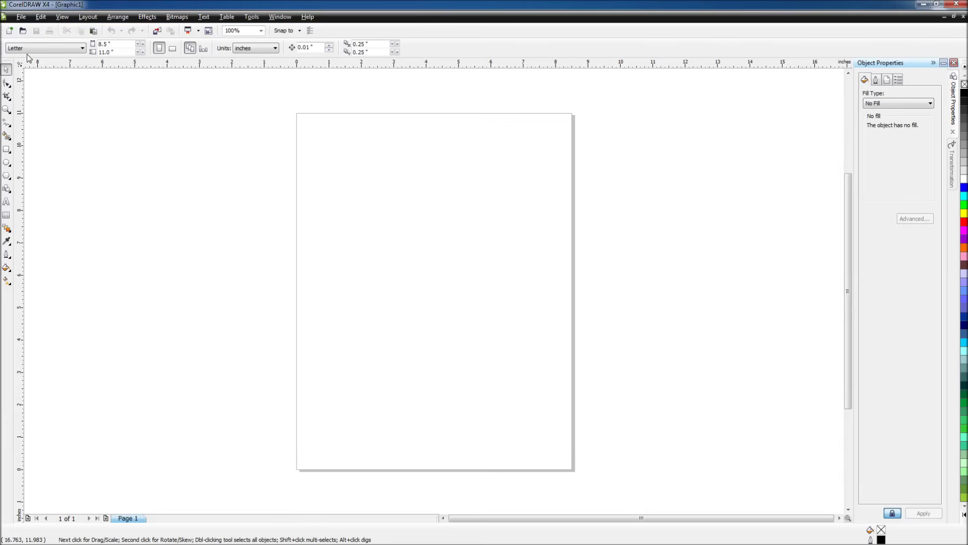
pyautogui.click(119, 46)
pyautogui.write('24')
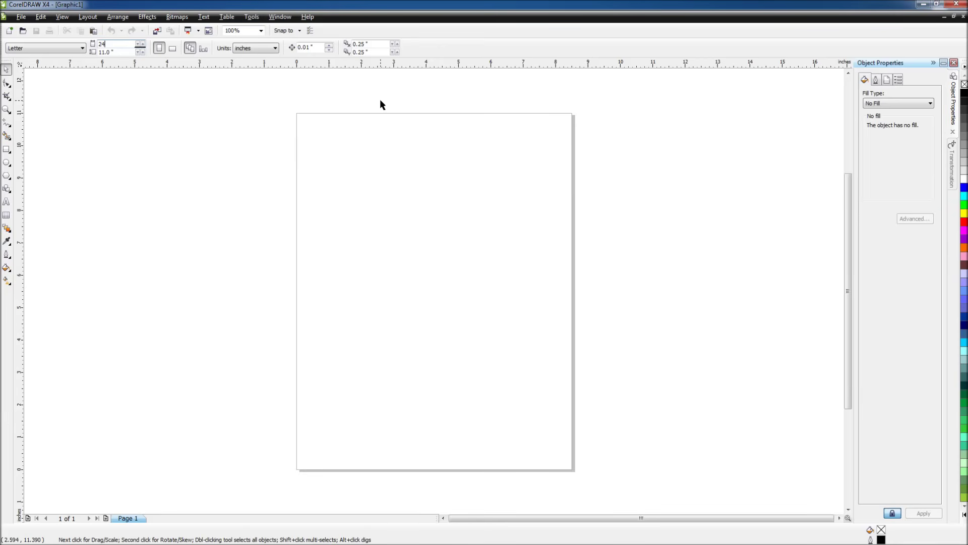
pyautogui.press('Tab')
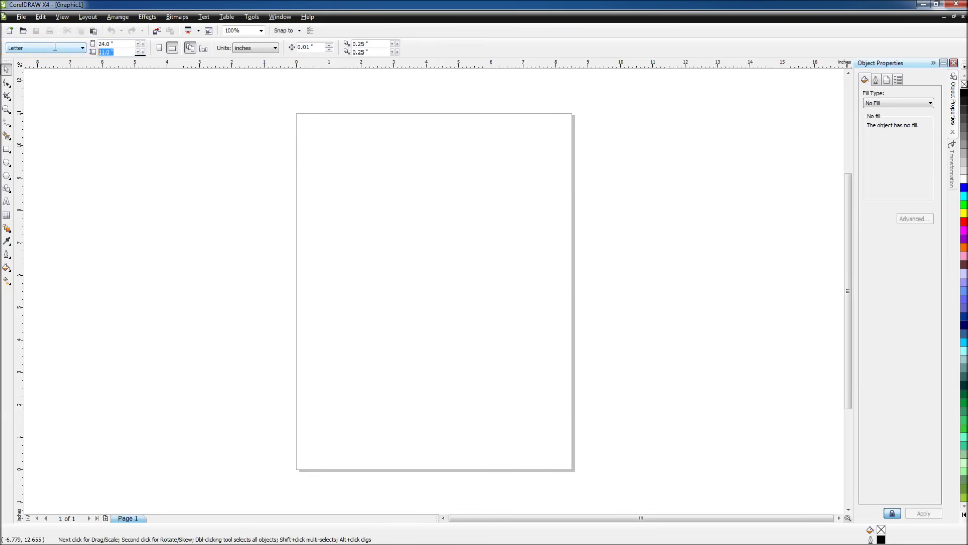
pyautogui.write('12')
pyautogui.press('Return')
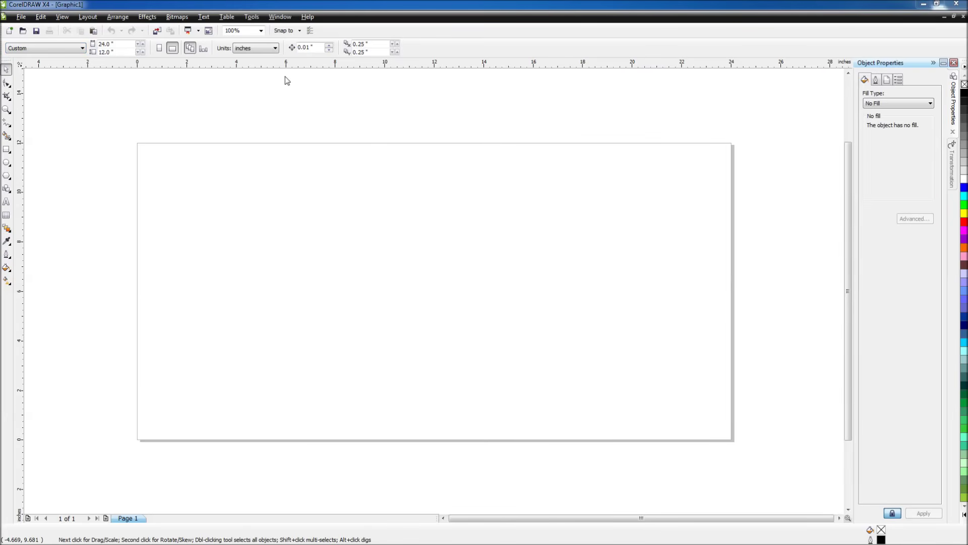
# - Hide the default colour palette by setting Color Palettes to None
pyautogui.click(285, 17)
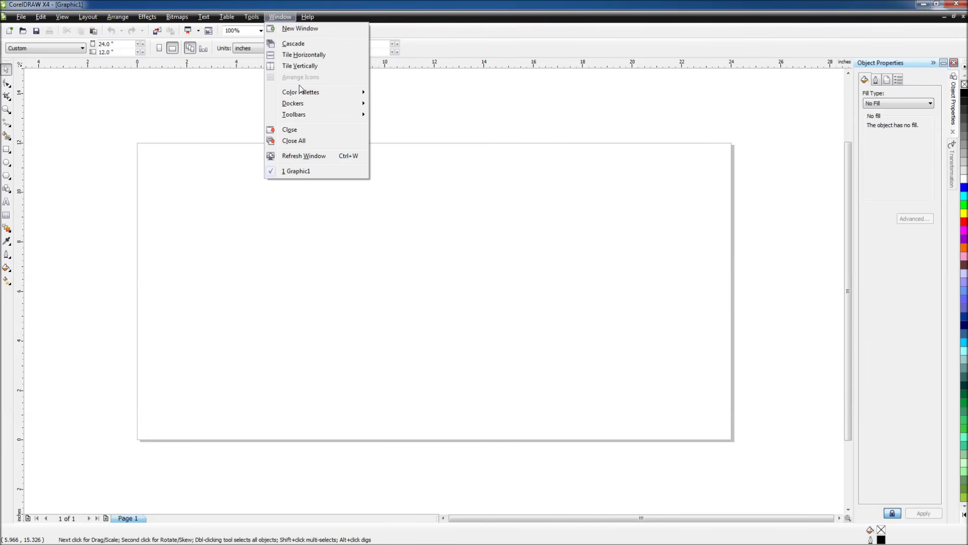
pyautogui.moveTo(301, 92)
pyautogui.click(398, 95)
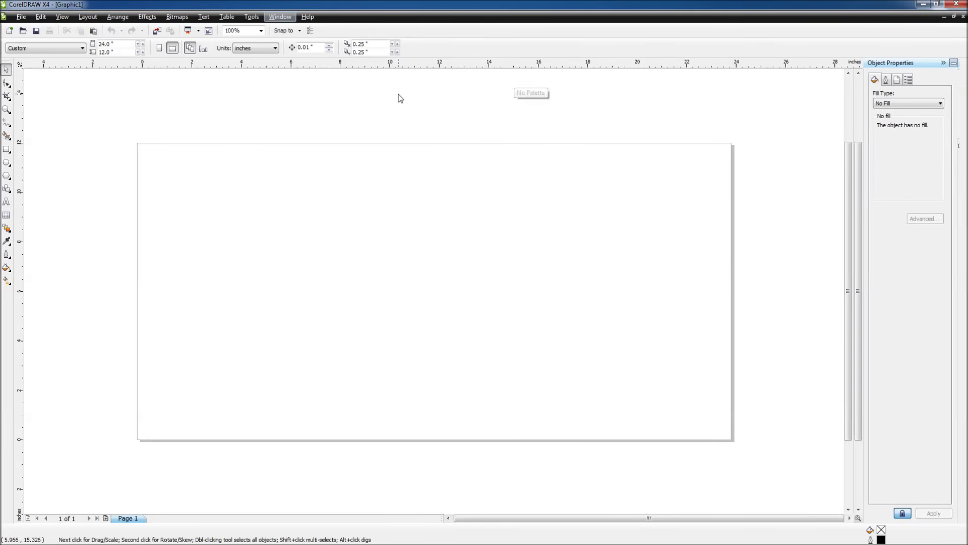
# - Load the ULS.cpl palette from the Desktop via Open Palette
pyautogui.click(281, 18)
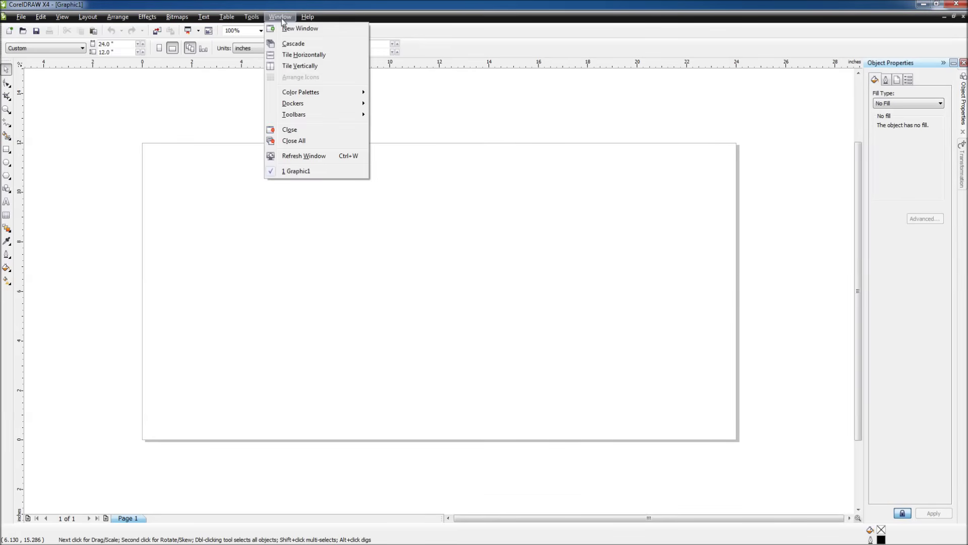
pyautogui.moveTo(301, 92)
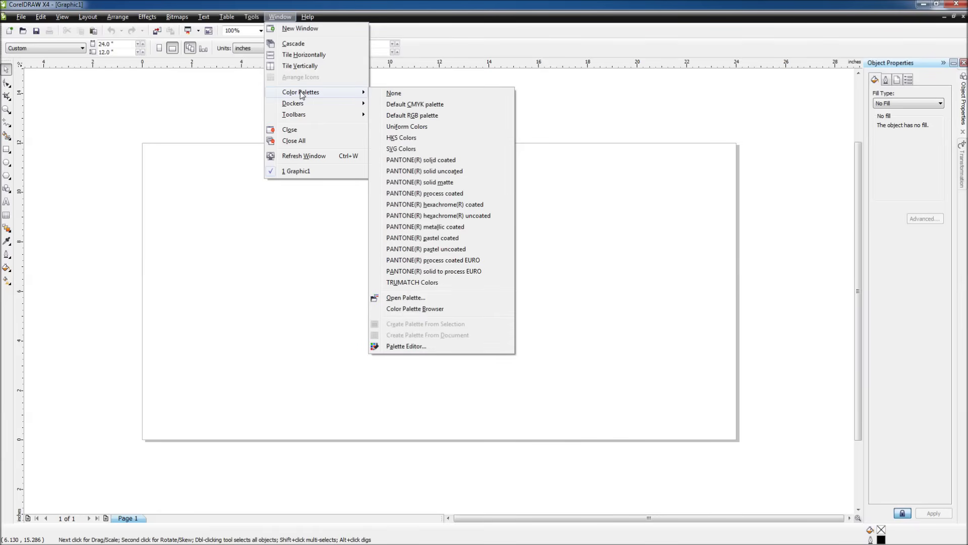
pyautogui.click(427, 301)
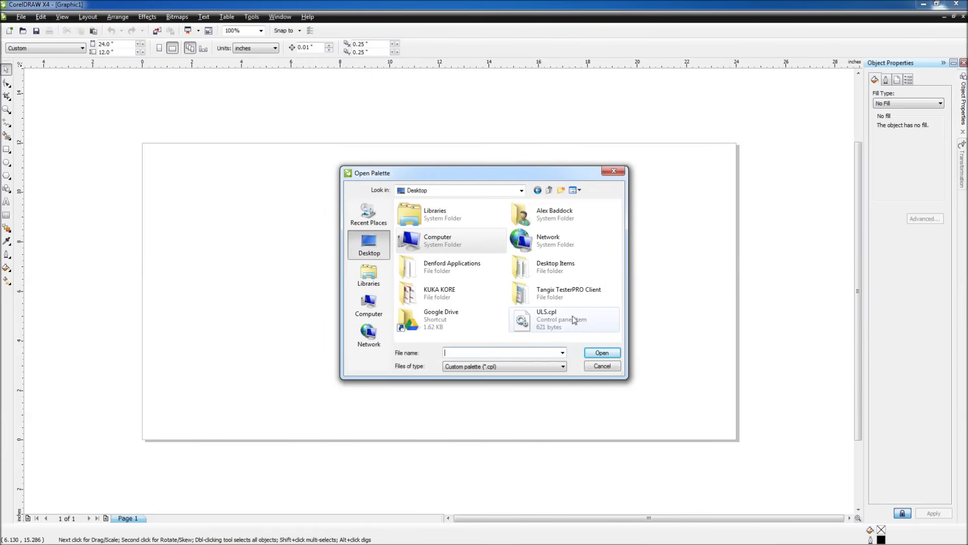
pyautogui.click(553, 328)
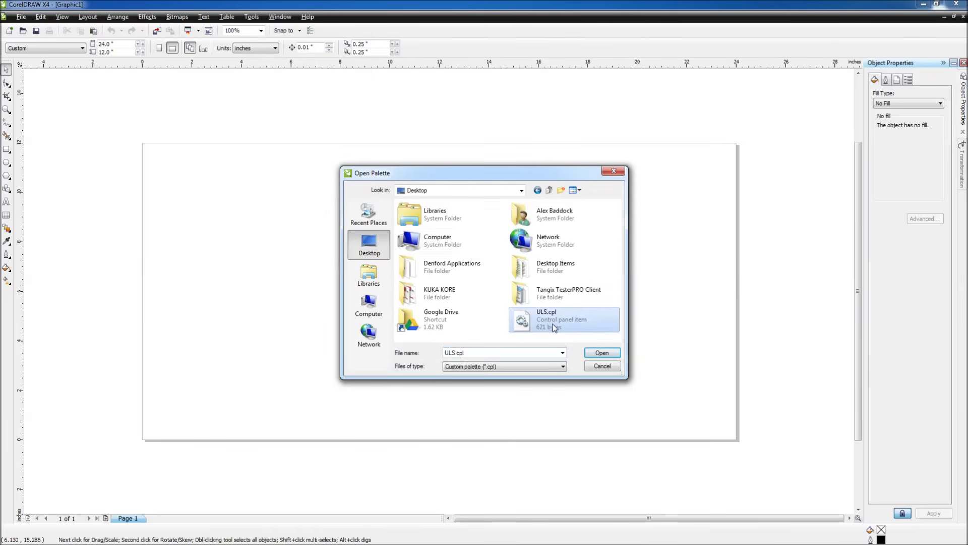
pyautogui.click(600, 353)
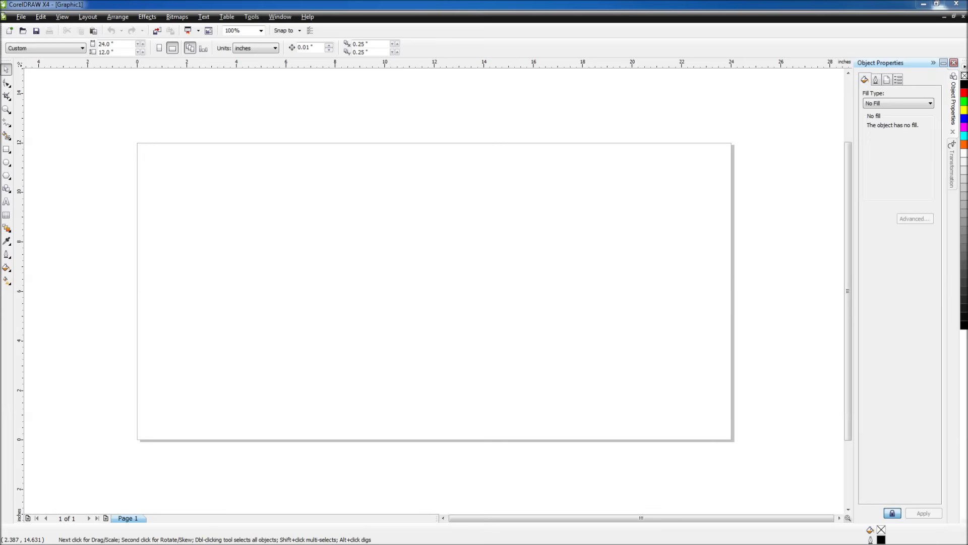
pyautogui.click(254, 19)
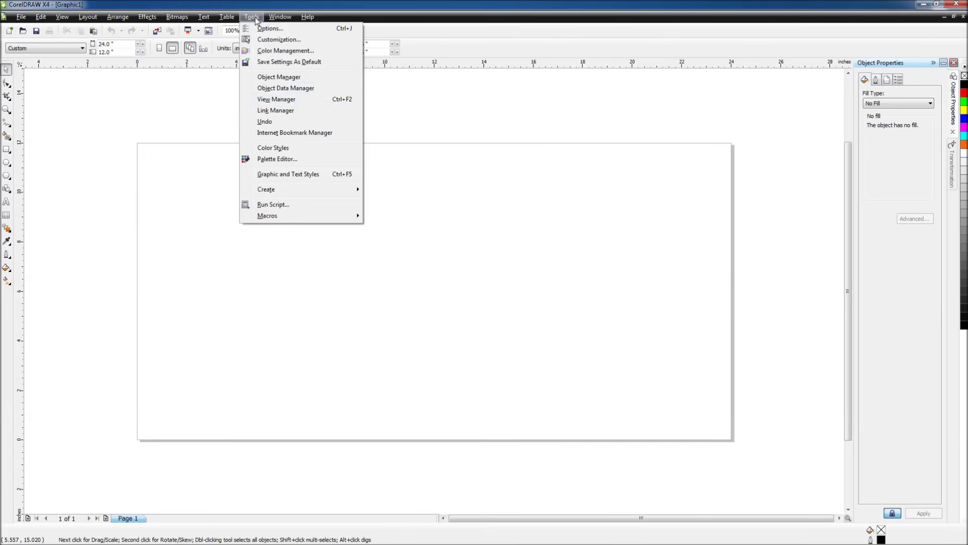
pyautogui.click(285, 50)
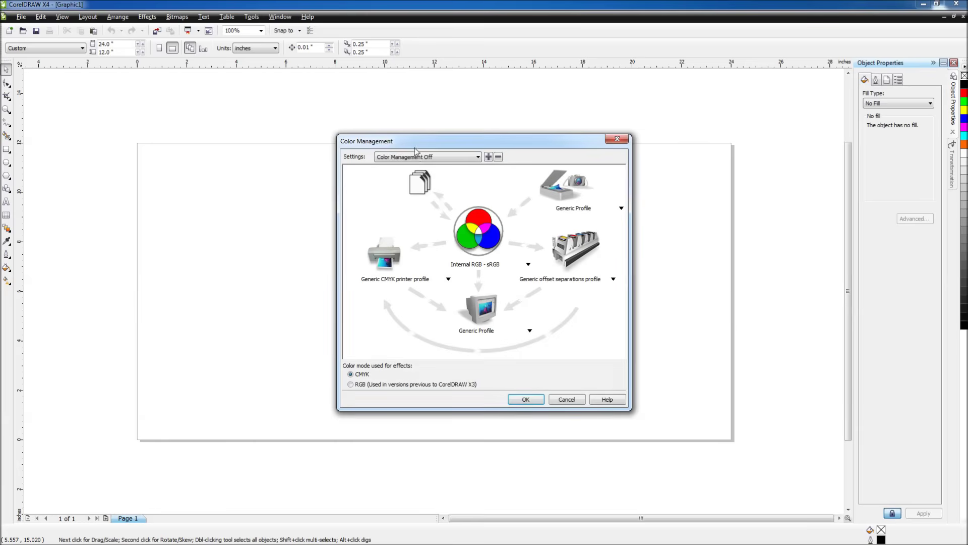
pyautogui.click(418, 157)
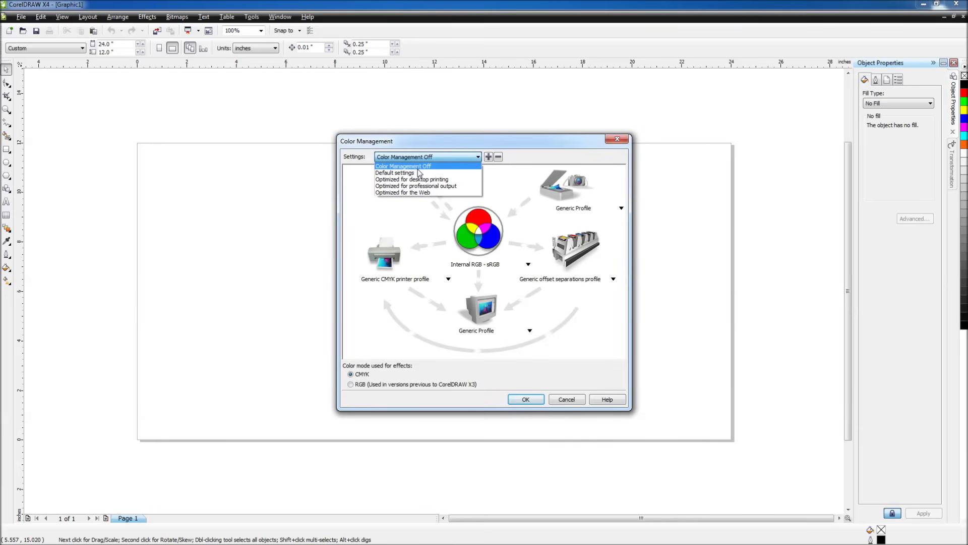
pyautogui.click(418, 169)
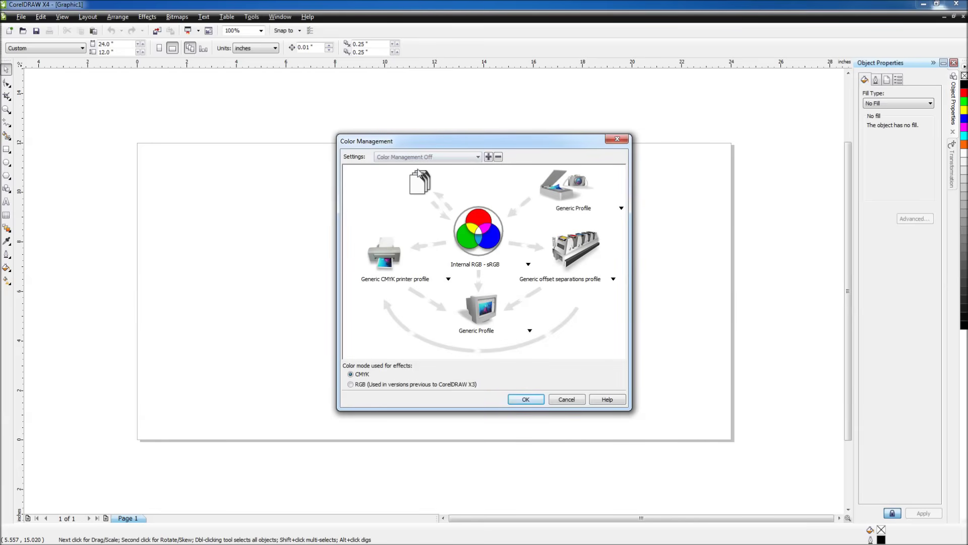
pyautogui.click(523, 401)
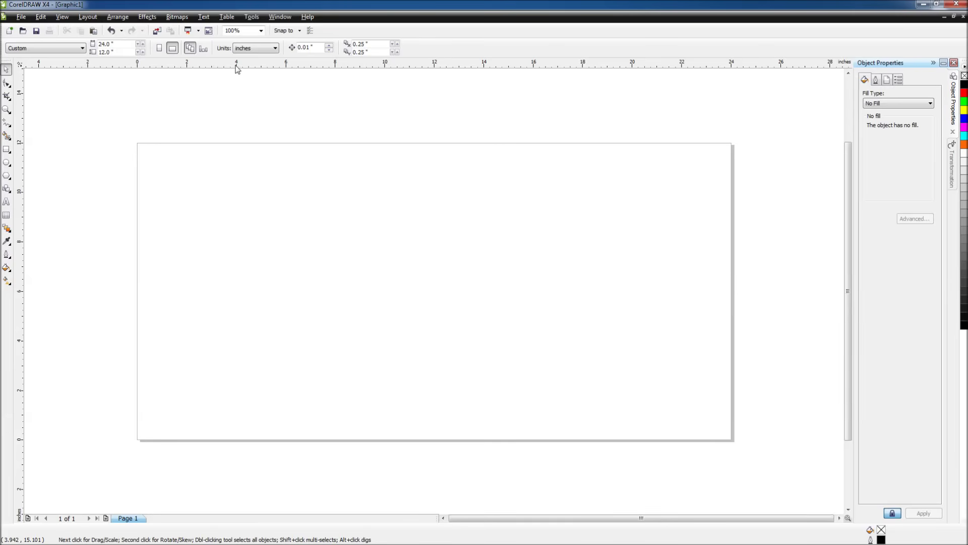
# - Set the ruler's vertical origin to 12 inches and tick divisions to 10
pyautogui.doubleClick(141, 65)
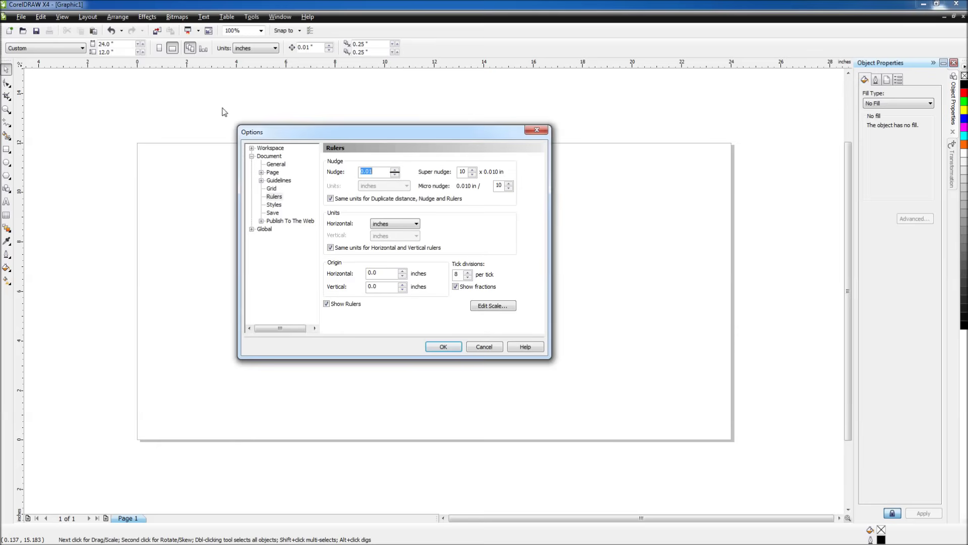
pyautogui.doubleClick(376, 286)
pyautogui.write('12')
pyautogui.doubleClick(459, 274)
pyautogui.write('10')
pyautogui.click(440, 348)
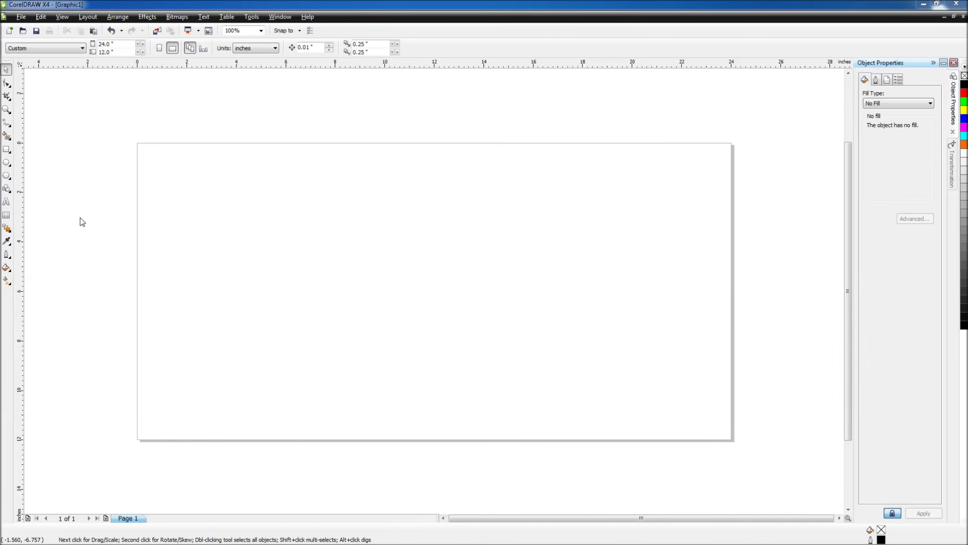
# - Choose Hairline outline with nothing selected and confirm it as the Graphic default
pyautogui.click(8, 255)
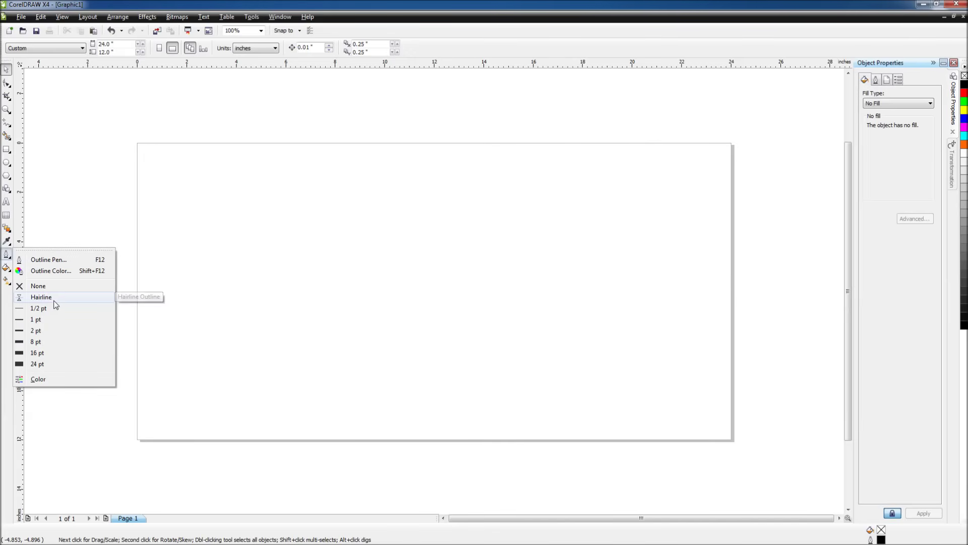
pyautogui.click(118, 303)
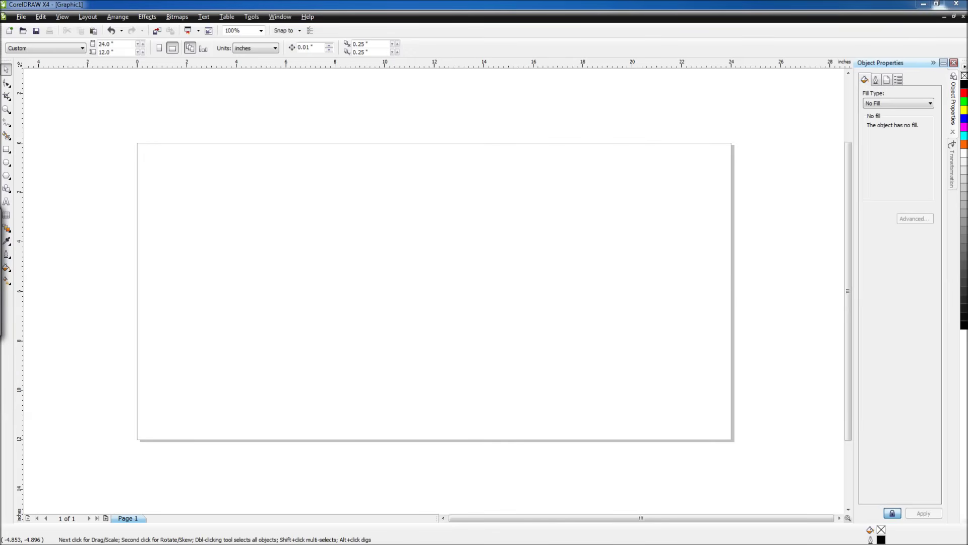
pyautogui.moveTo(286, 198); pyautogui.dragTo(310, 208)
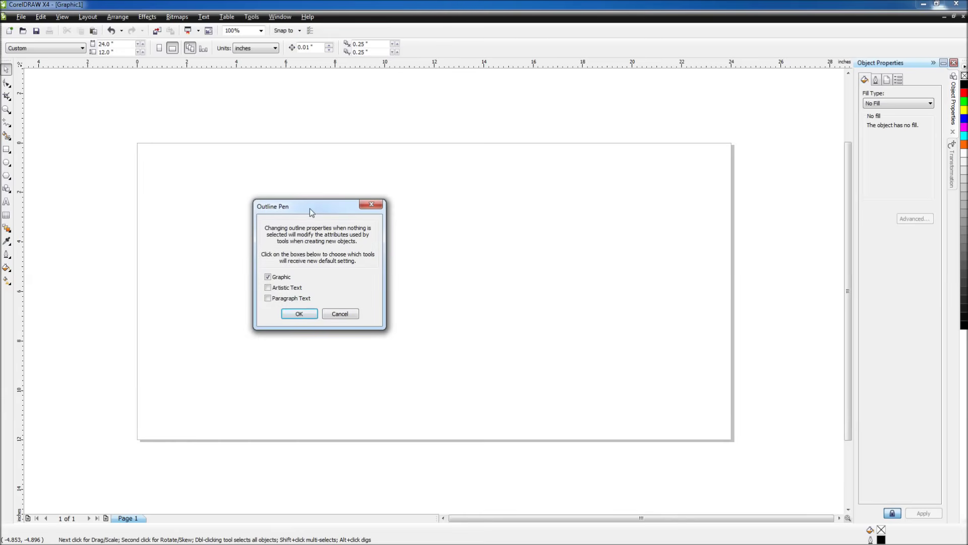
pyautogui.click(299, 314)
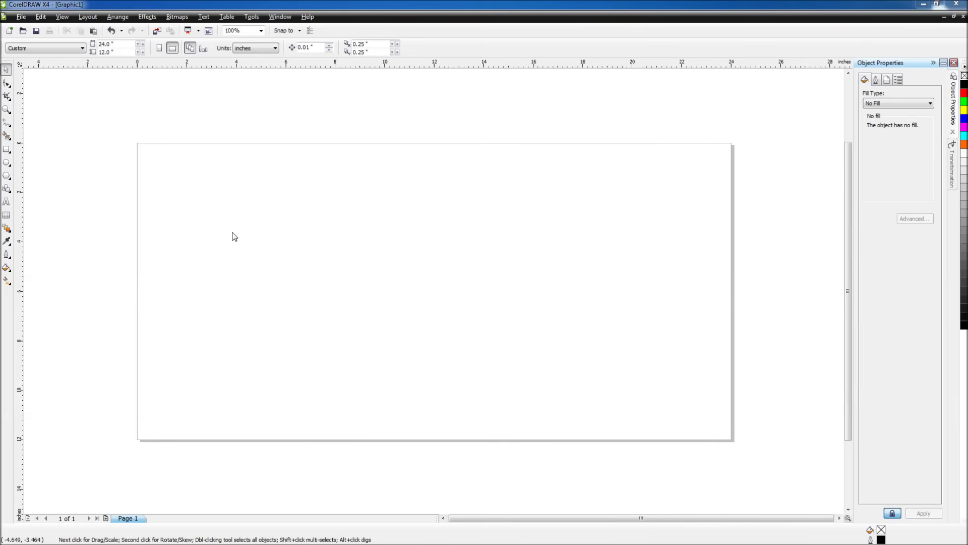
# - Run Tools > Save Settings As Default
pyautogui.click(259, 18)
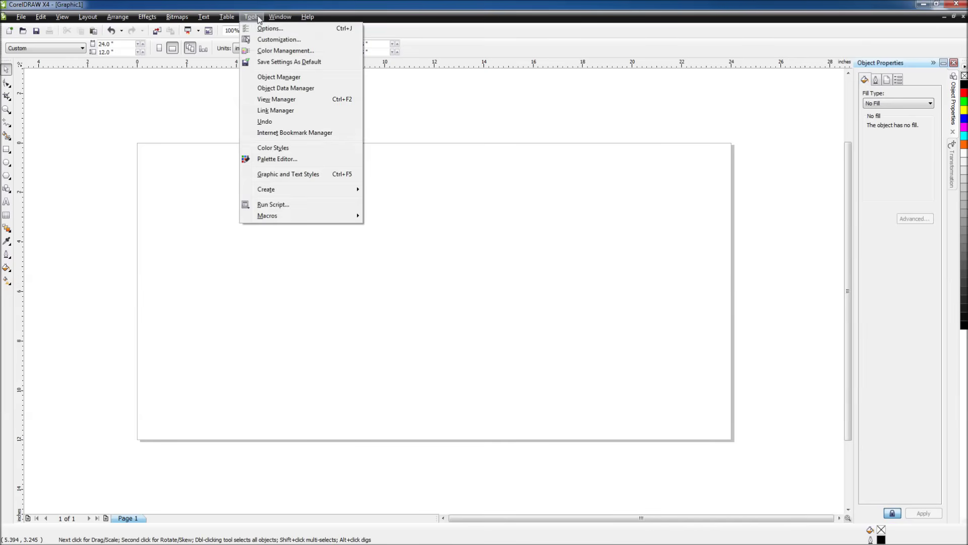
pyautogui.click(289, 63)
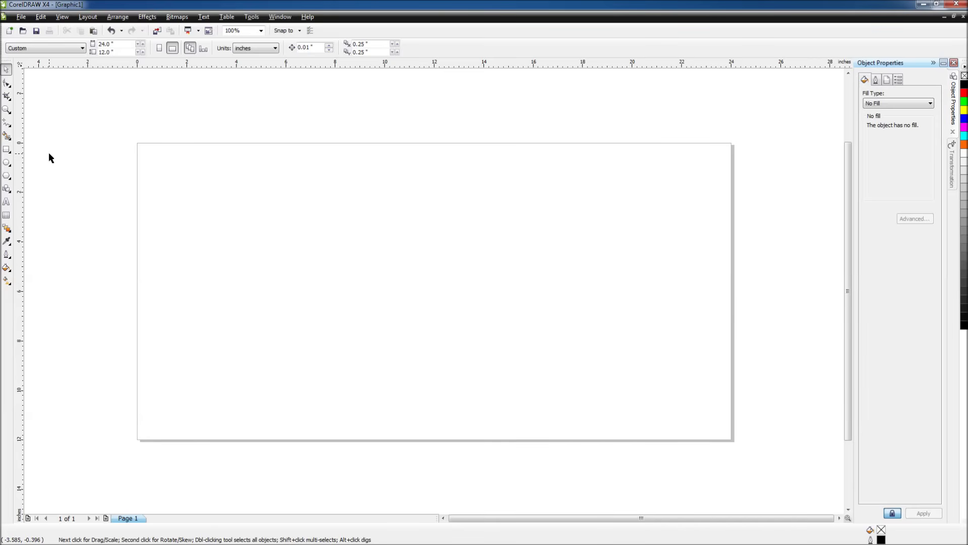
# - Draw a 3.62 × 2.086 inch rectangle and a 3.17 × 1.82 inch one beside it, then select both
pyautogui.click(6, 150)
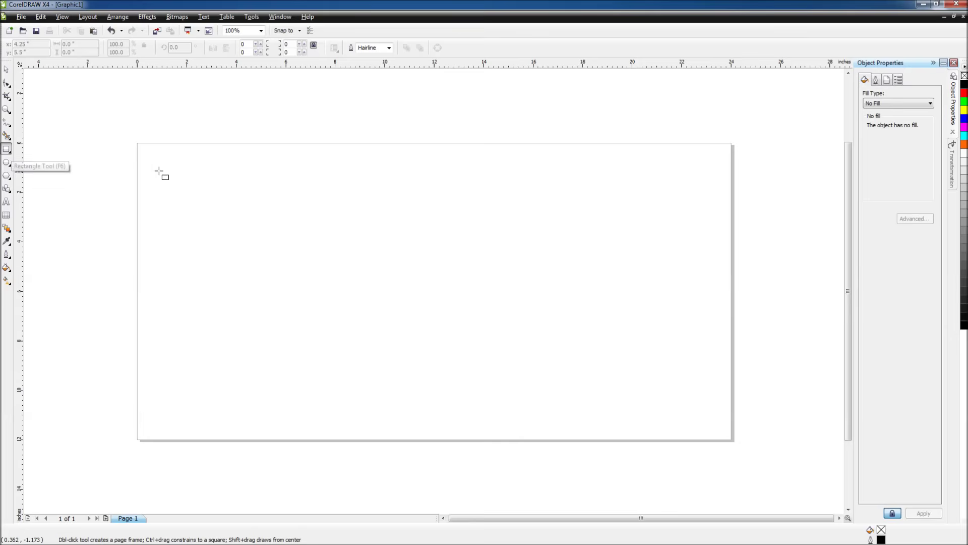
pyautogui.moveTo(142, 156); pyautogui.dragTo(233, 207)
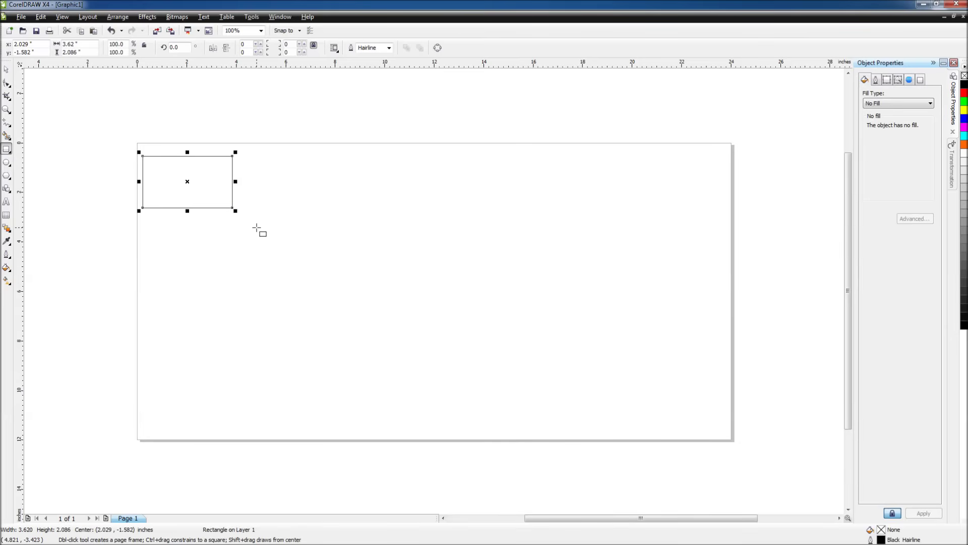
pyautogui.moveTo(247, 161); pyautogui.dragTo(326, 206)
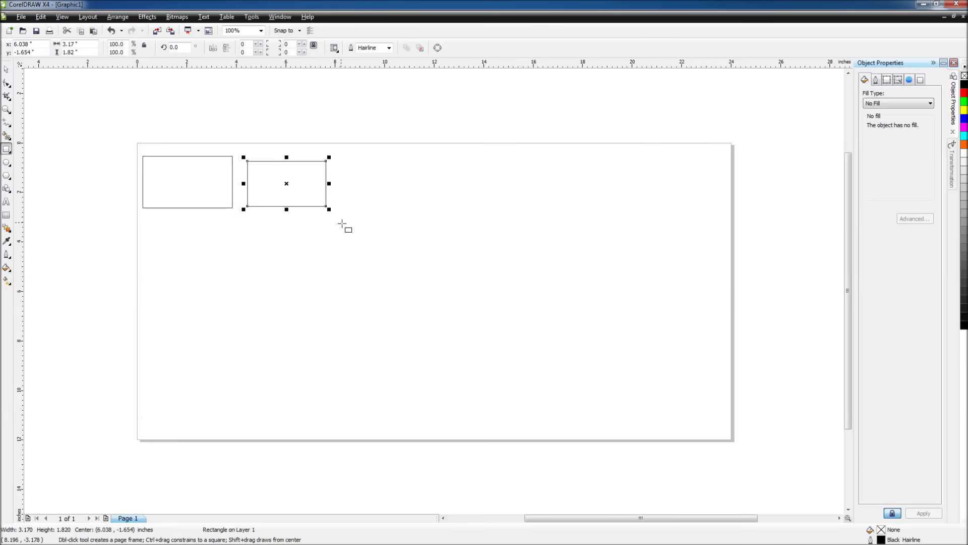
pyautogui.click(7, 69)
pyautogui.click(100, 120)
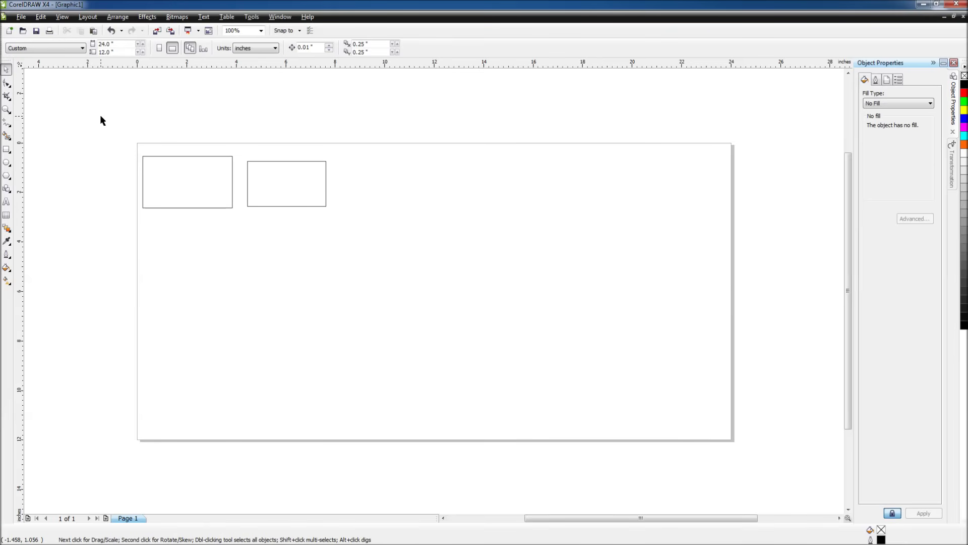
pyautogui.moveTo(101, 116); pyautogui.dragTo(421, 250)
# - Align the two rectangles on their centres so the smaller sits inside the larger
pyautogui.click(119, 18)
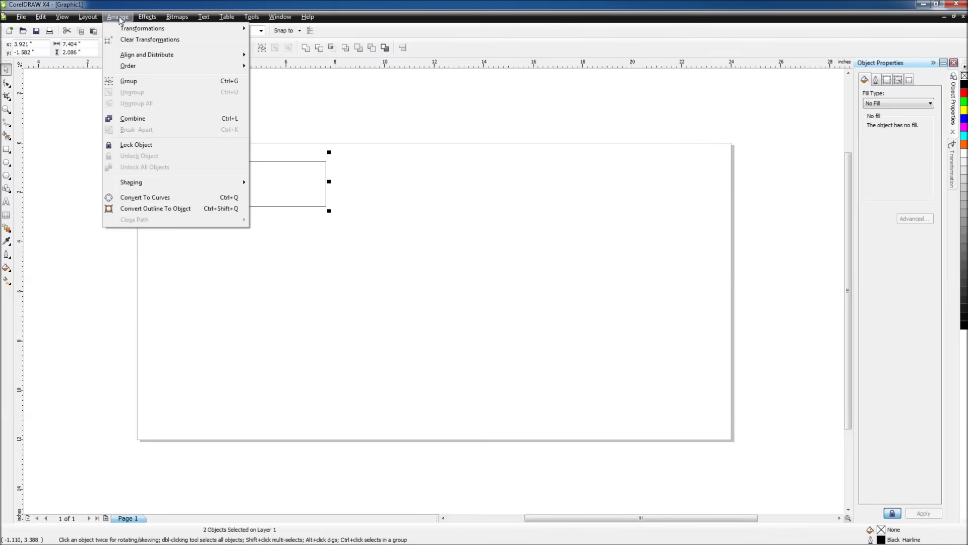
pyautogui.moveTo(138, 57)
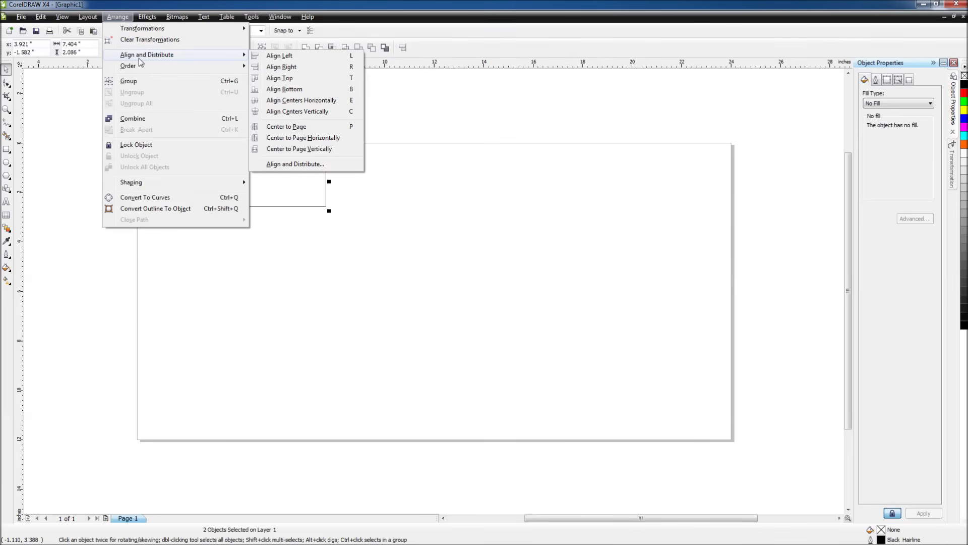
pyautogui.click(333, 111)
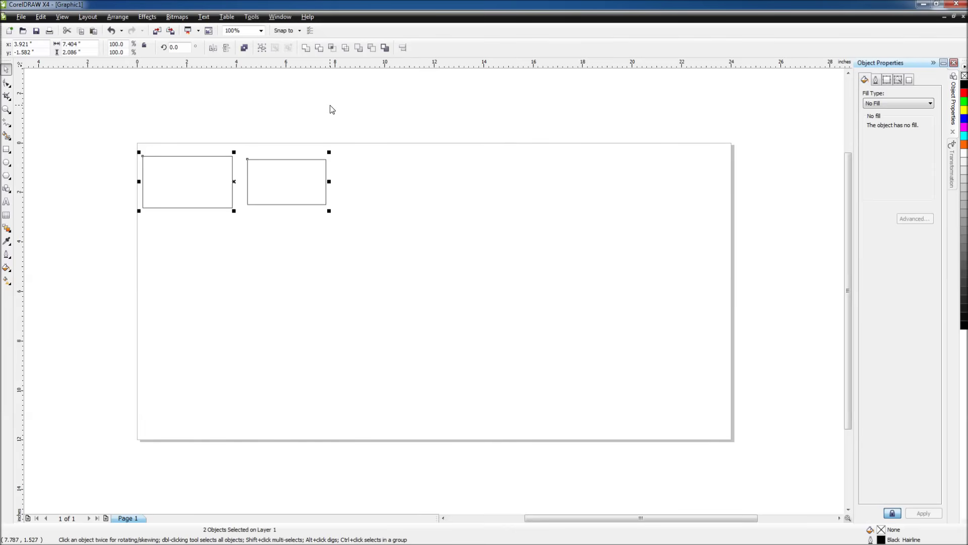
pyautogui.press('c')
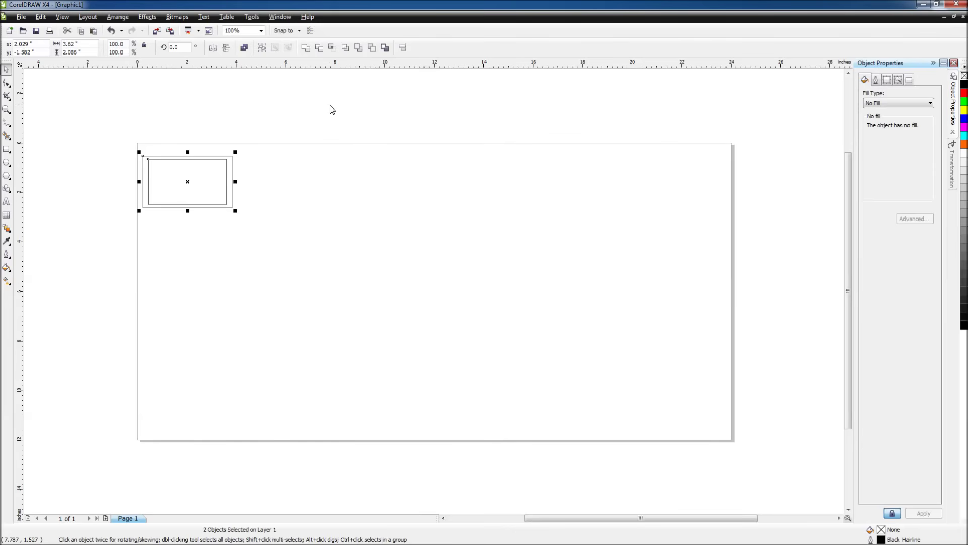
pyautogui.click(282, 133)
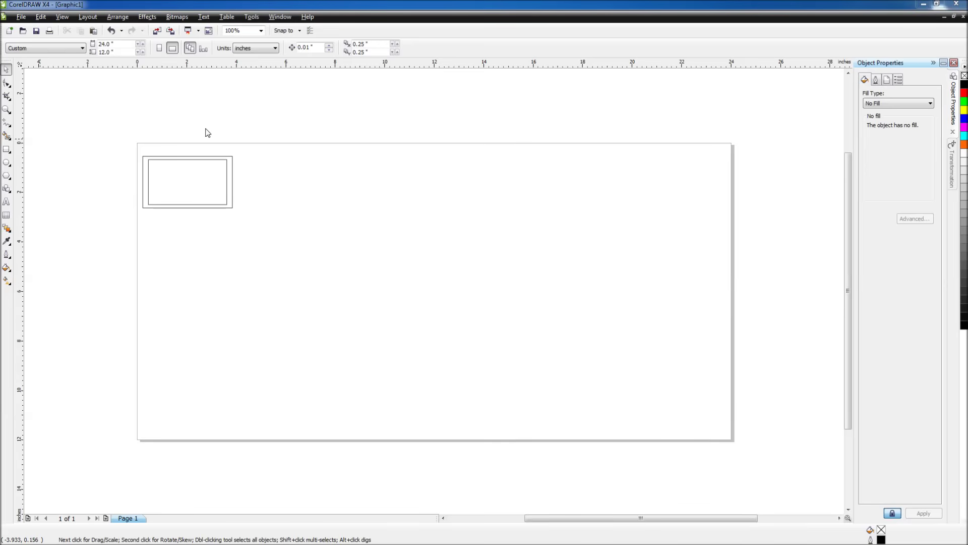
# - Resize the outer rectangle to 3.5 × 2 inches
pyautogui.click(223, 154)
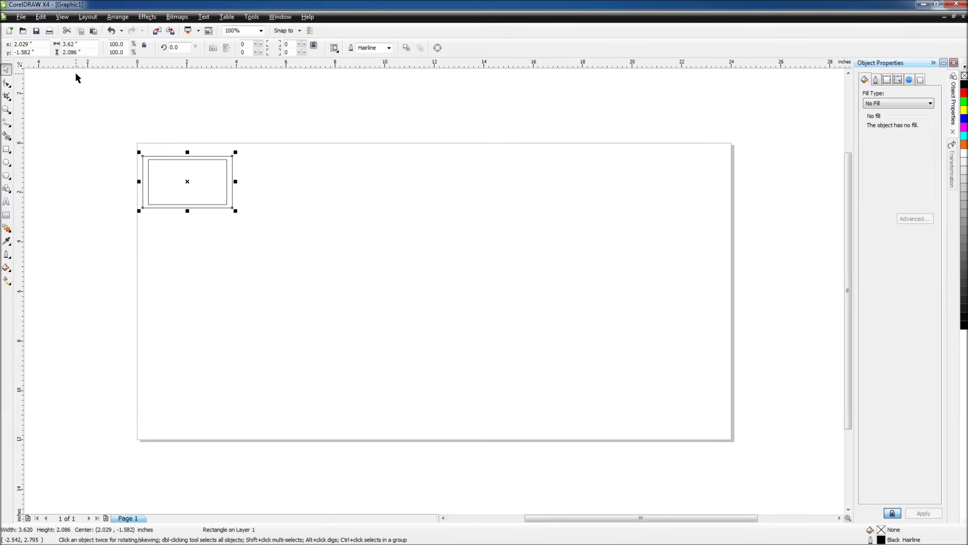
pyautogui.click(81, 44)
pyautogui.press('BackSpace')
pyautogui.write('3.5')
pyautogui.press('Return')
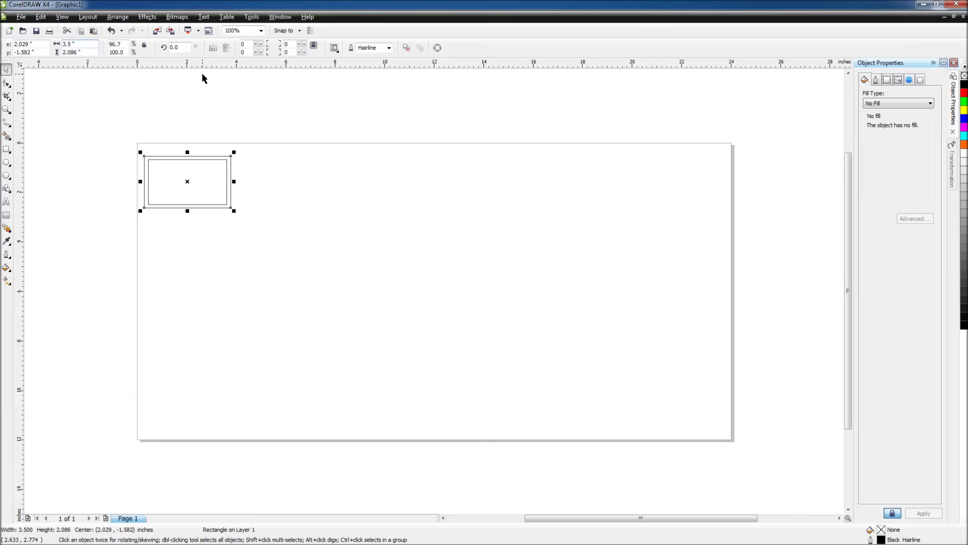
pyautogui.click(70, 52)
pyautogui.write('2')
pyautogui.press('Return')
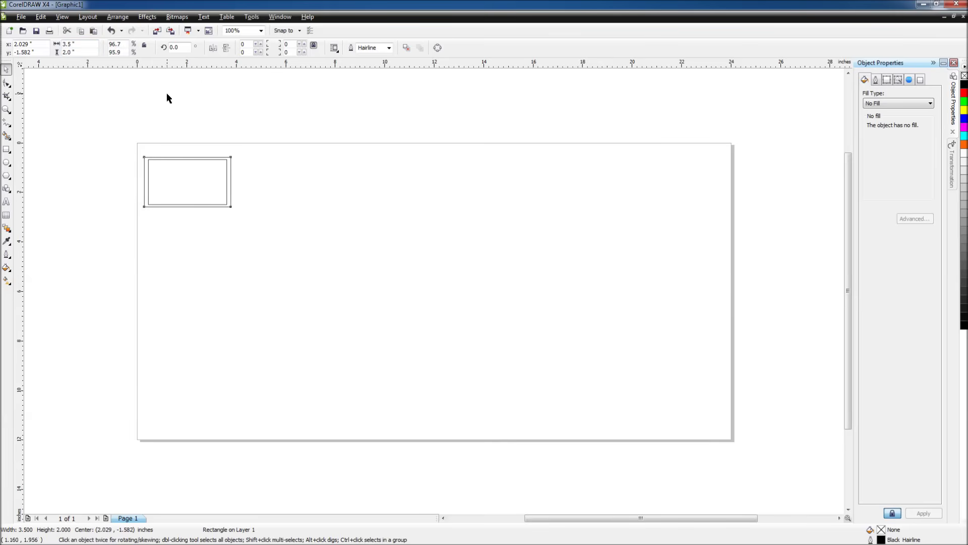
pyautogui.click(166, 92)
# - Resize the inner rectangle to 3.25 × 1.7 inches
pyautogui.click(209, 161)
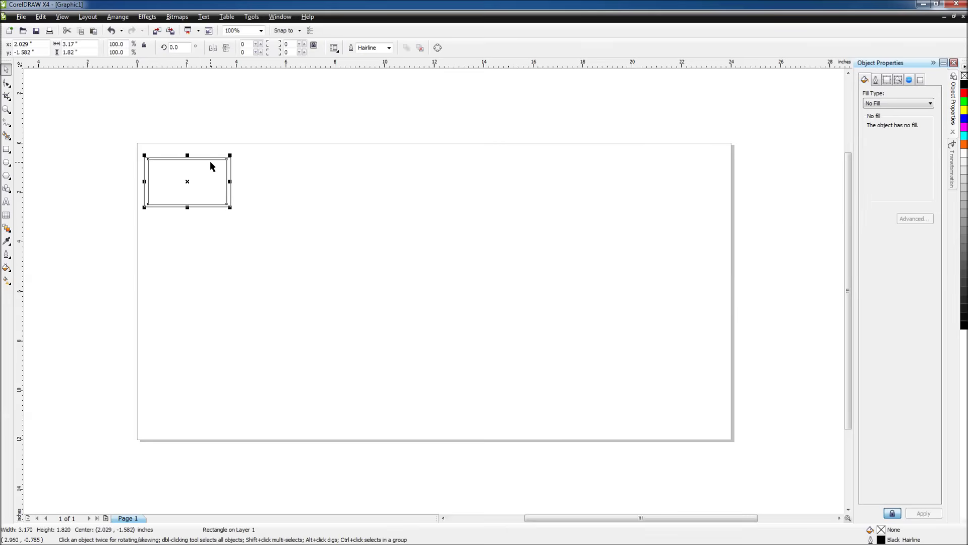
pyautogui.click(92, 44)
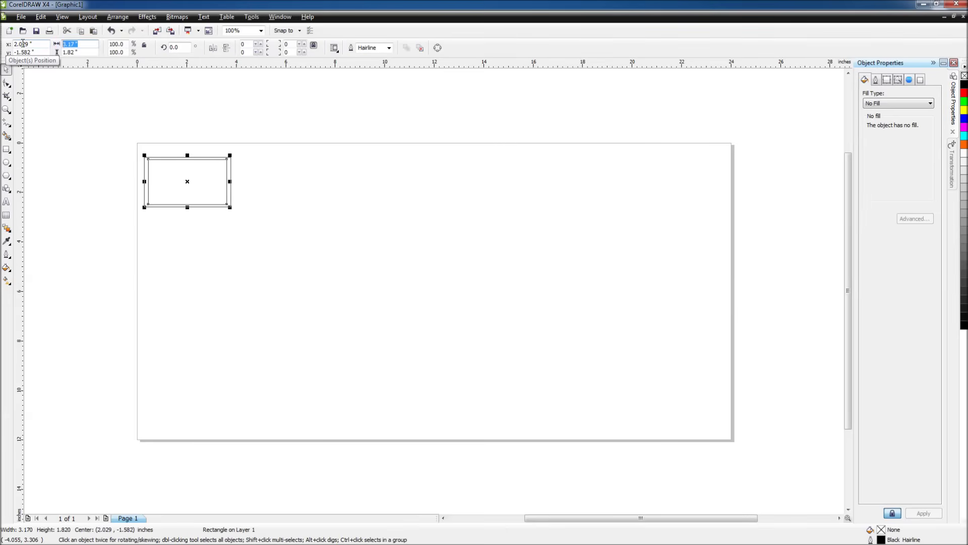
pyautogui.write('3.25')
pyautogui.press('Return')
pyautogui.click(154, 121)
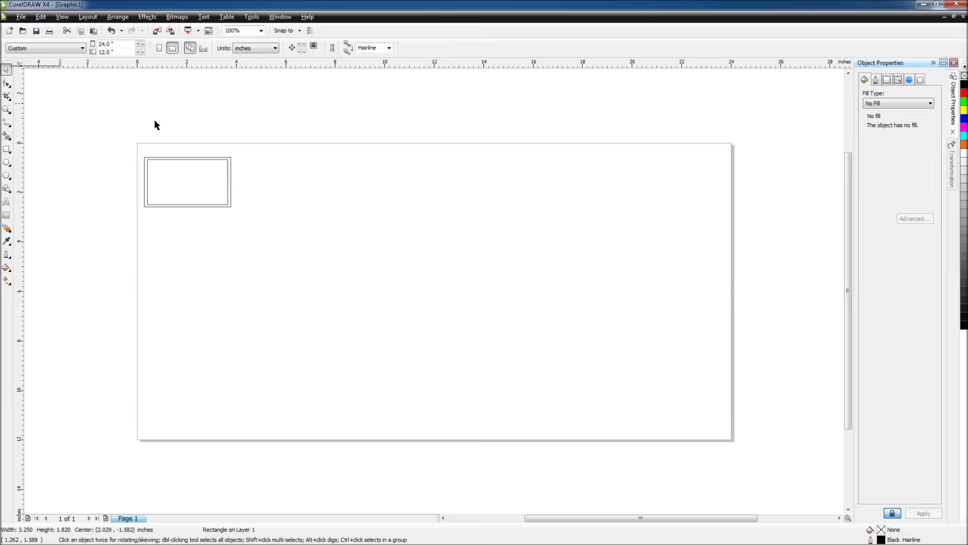
pyautogui.click(147, 177)
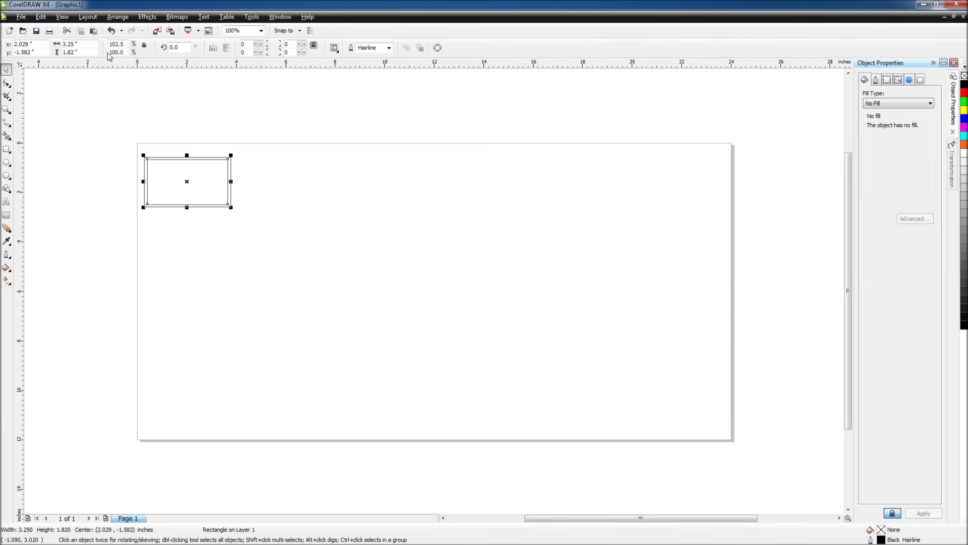
pyautogui.click(89, 53)
pyautogui.write('1.75')
pyautogui.press('Return')
pyautogui.click(257, 85)
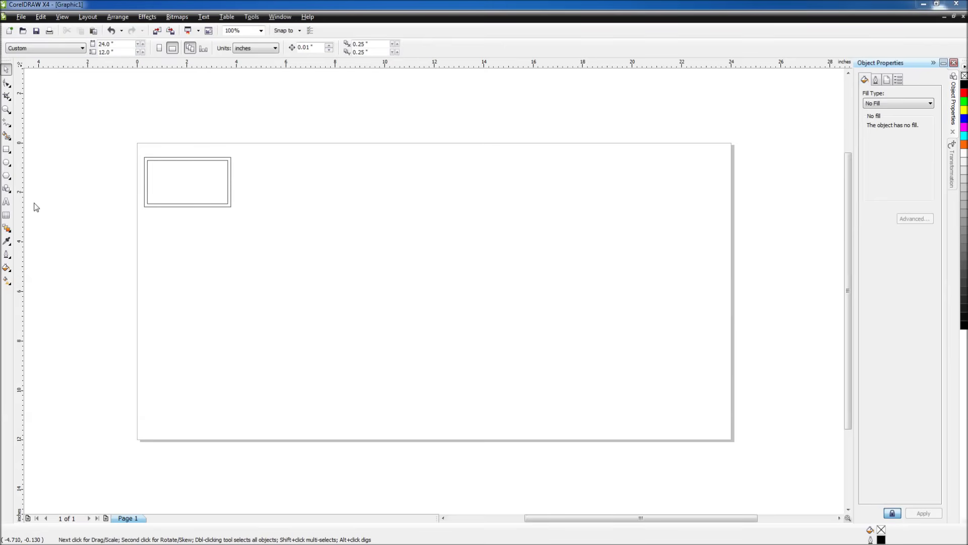
# - Type the text 'ALEX' inside the tag frame
pyautogui.click(6, 202)
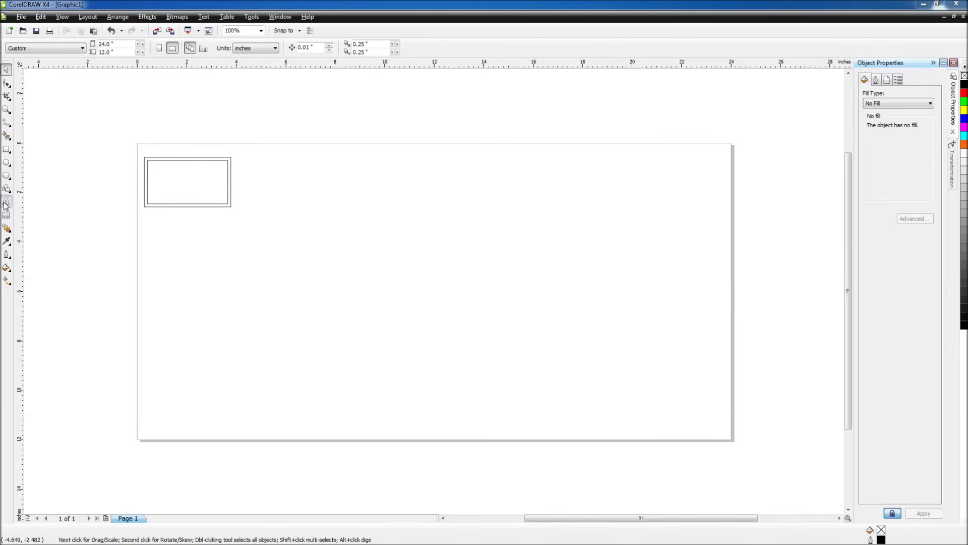
pyautogui.click(163, 178)
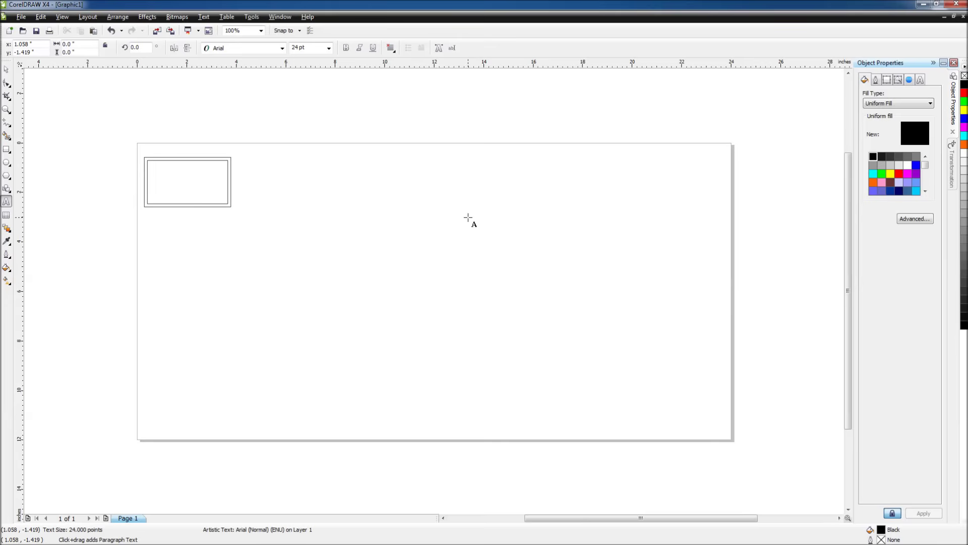
pyautogui.write('ALEX')
pyautogui.click(468, 215)
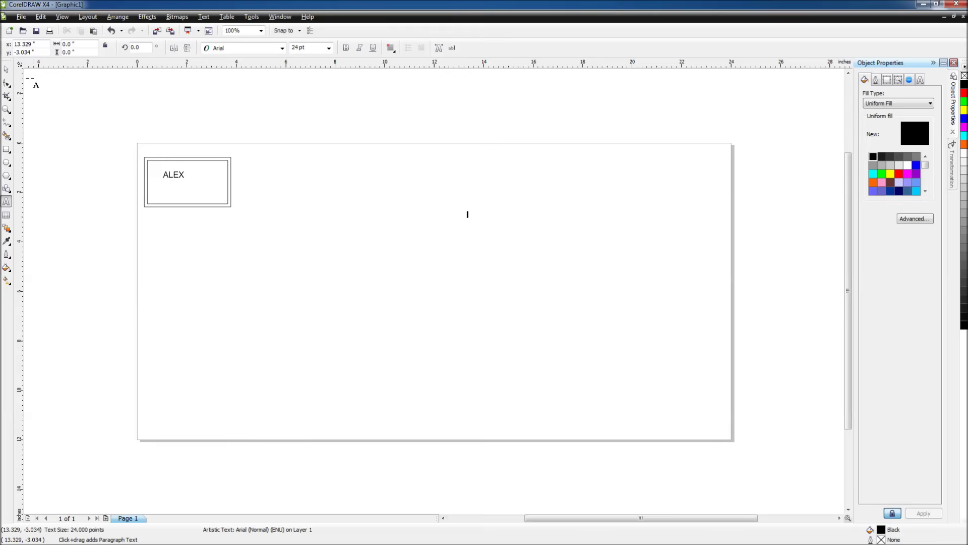
# - Scale the ALEX lettering to about 71.8 pt, then select it with both rectangles
pyautogui.click(7, 69)
pyautogui.click(173, 178)
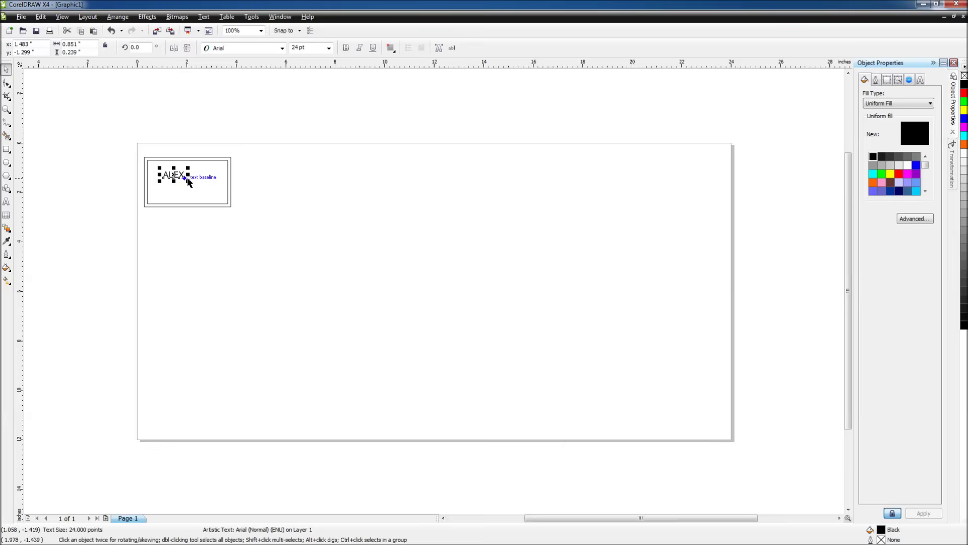
pyautogui.moveTo(187, 181); pyautogui.dragTo(220, 212)
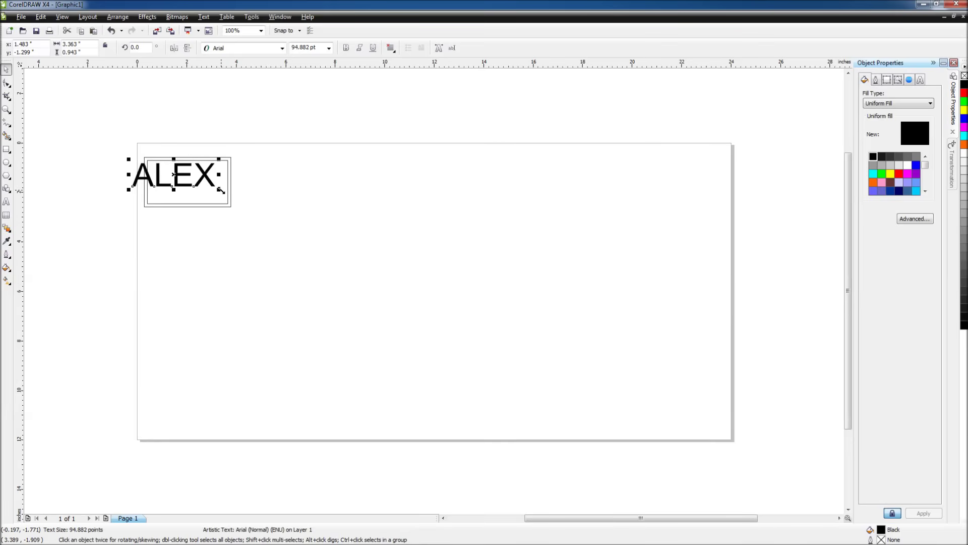
pyautogui.moveTo(220, 190); pyautogui.dragTo(220, 189)
pyautogui.click(138, 210)
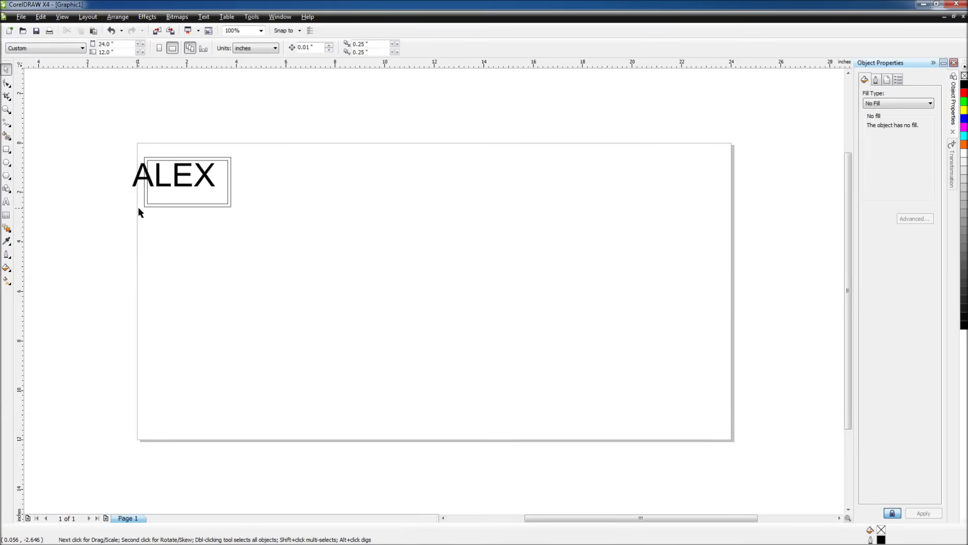
pyautogui.click(219, 184)
pyautogui.moveTo(220, 189); pyautogui.dragTo(184, 184)
pyautogui.click(173, 150)
pyautogui.click(117, 152)
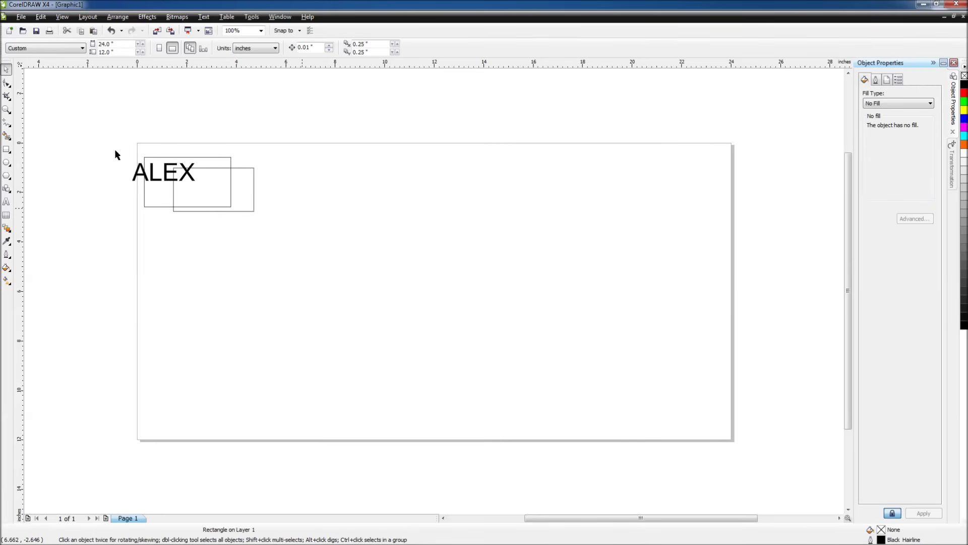
pyautogui.moveTo(98, 126); pyautogui.dragTo(389, 298)
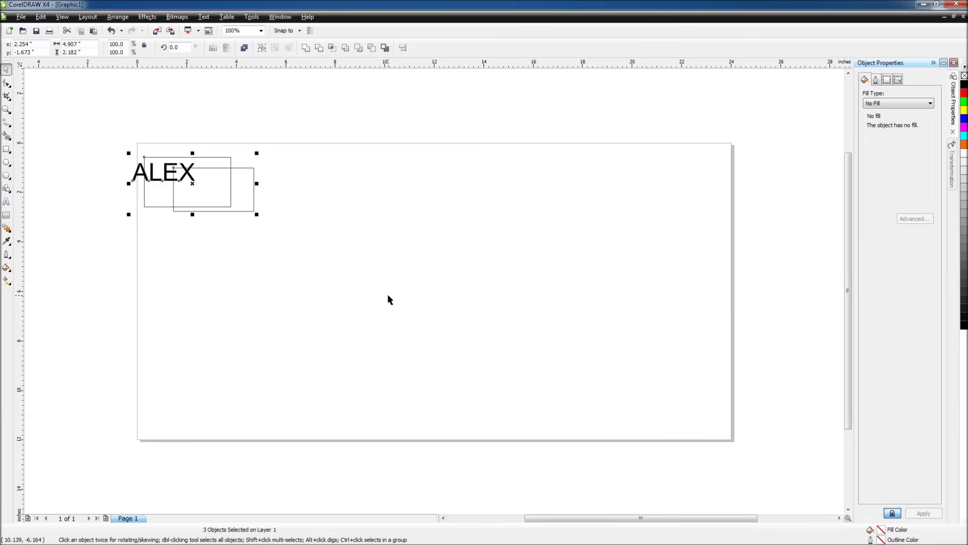
# - Align ALEX and both rectangles on their centres with the C and E keys
pyautogui.press('c')
pyautogui.press('e')
pyautogui.click(269, 226)
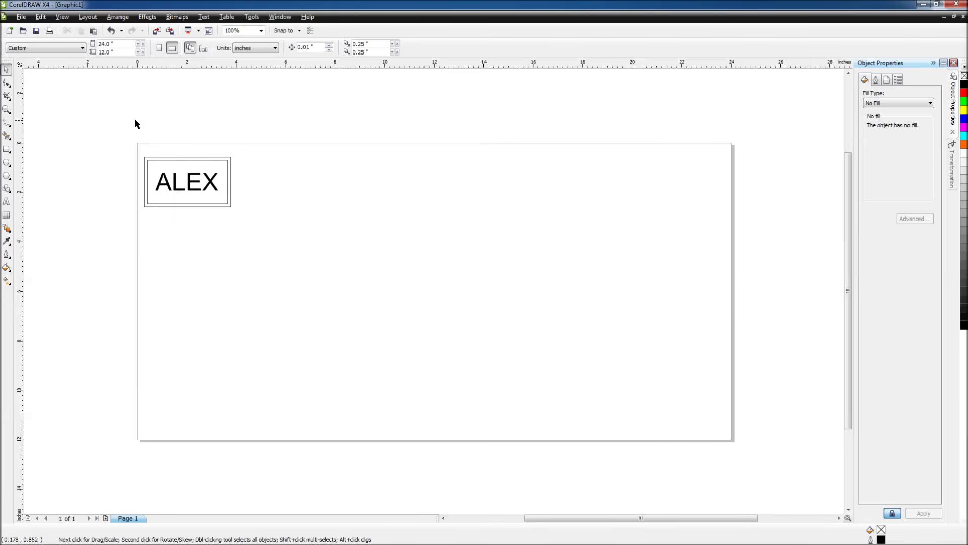
pyautogui.moveTo(126, 117); pyautogui.dragTo(288, 262)
pyautogui.click(118, 17)
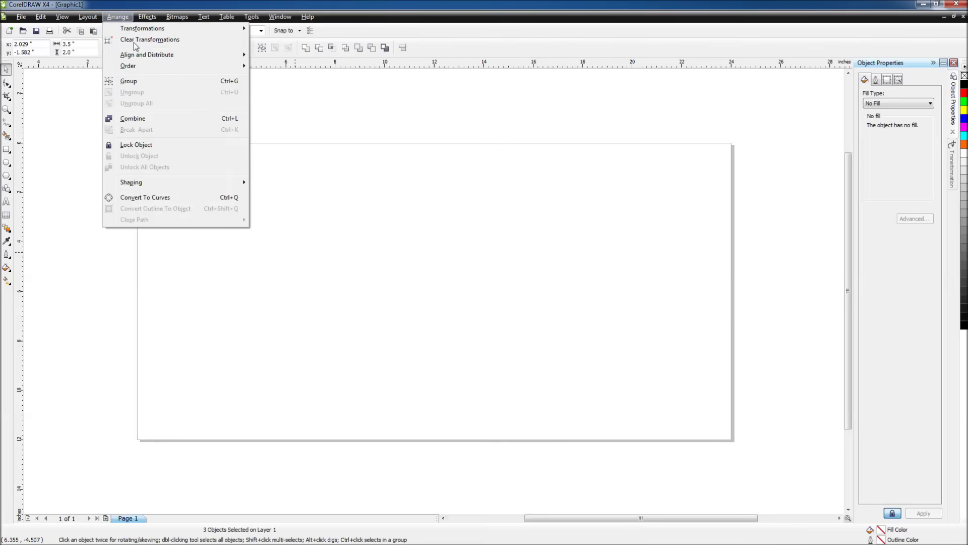
pyautogui.moveTo(141, 56)
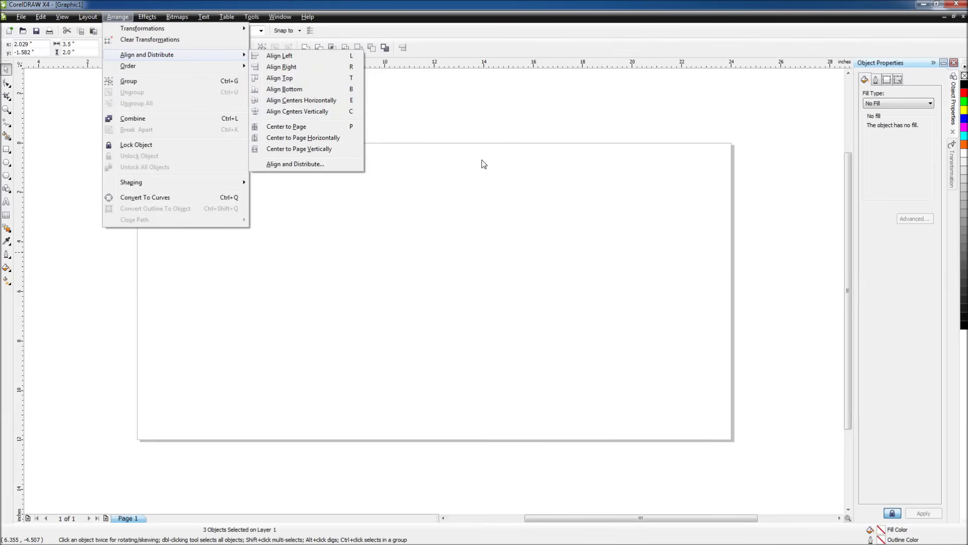
pyautogui.click(489, 123)
pyautogui.click(314, 103)
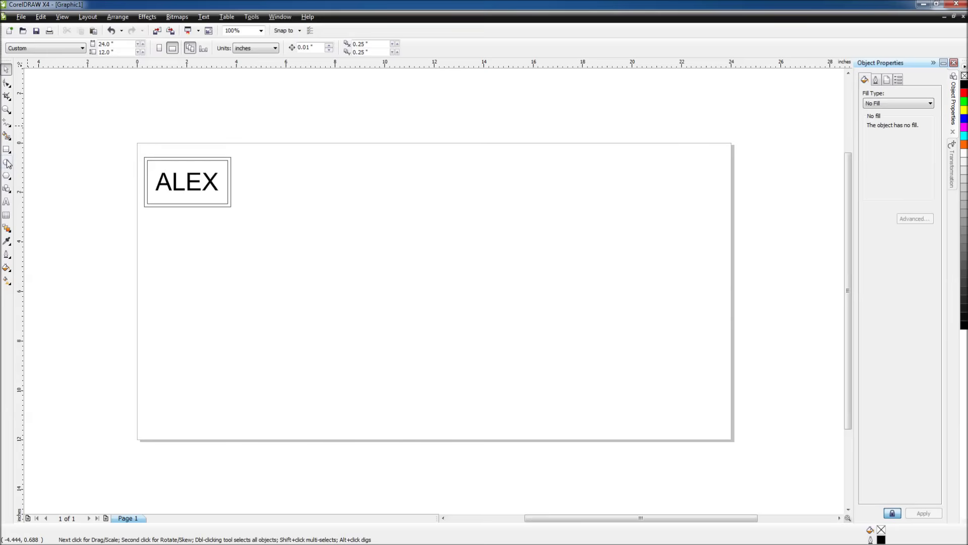
pyautogui.click(6, 162)
# - Draw a small hole circle left of ALEX and size it to 0.25 × 0.25 inch
pyautogui.scroll(-1, 154, 189)
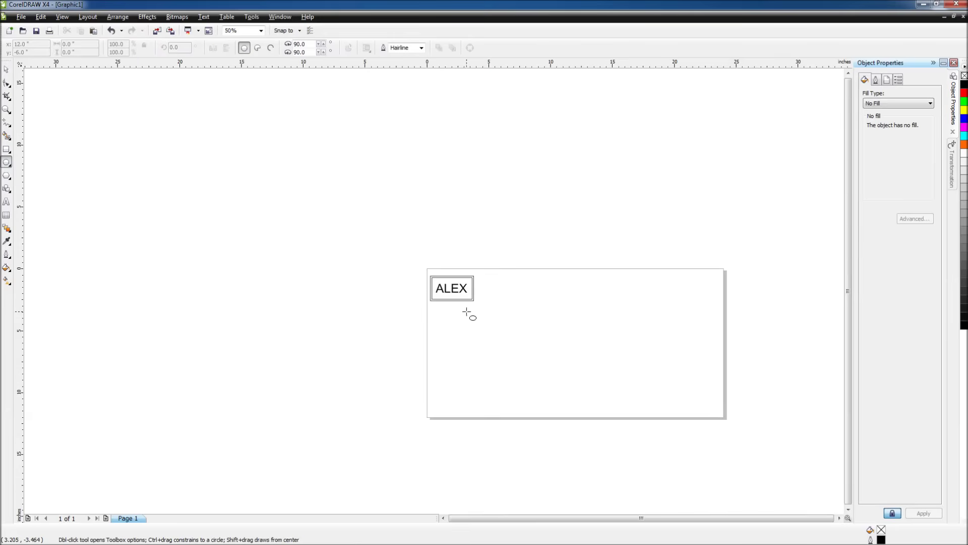
pyautogui.scroll(3, 463, 309)
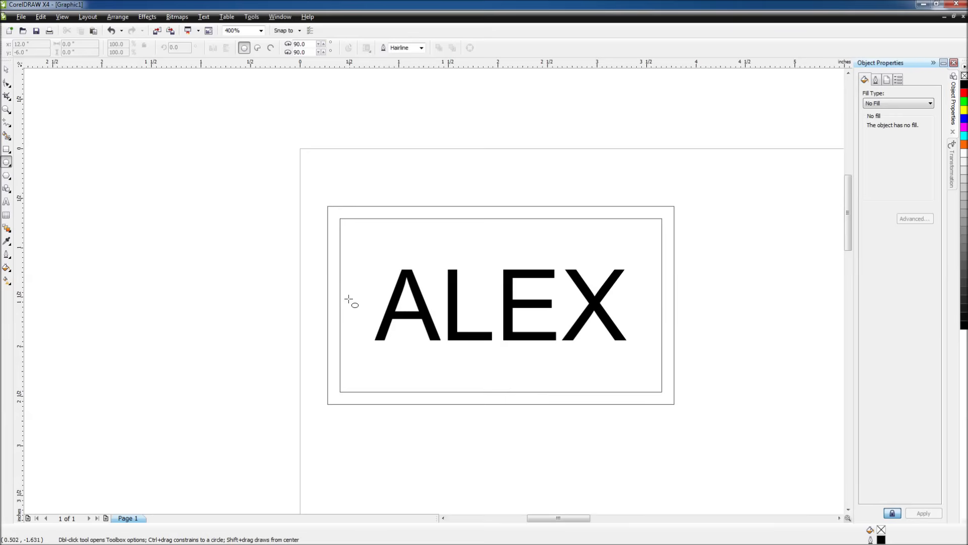
pyautogui.moveTo(347, 291); pyautogui.dragTo(372, 319)
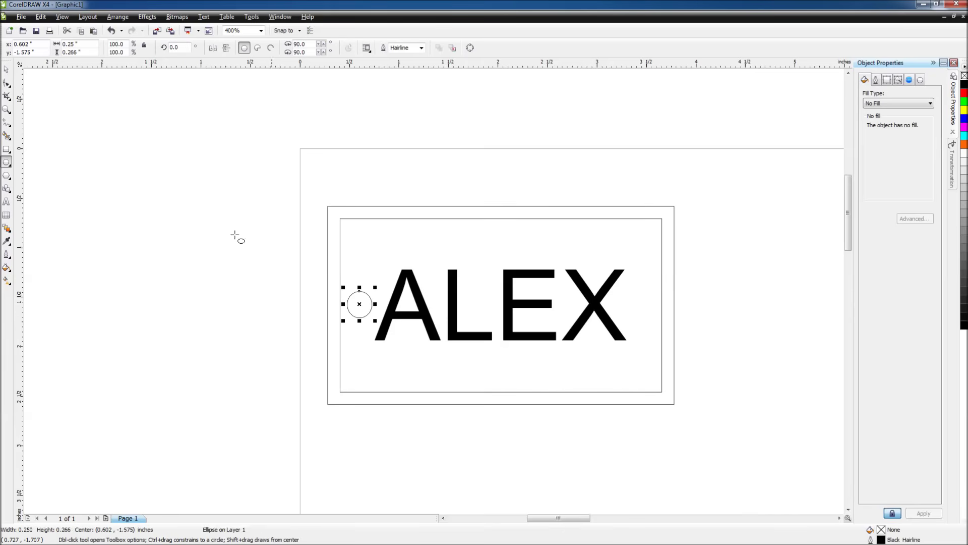
pyautogui.click(8, 70)
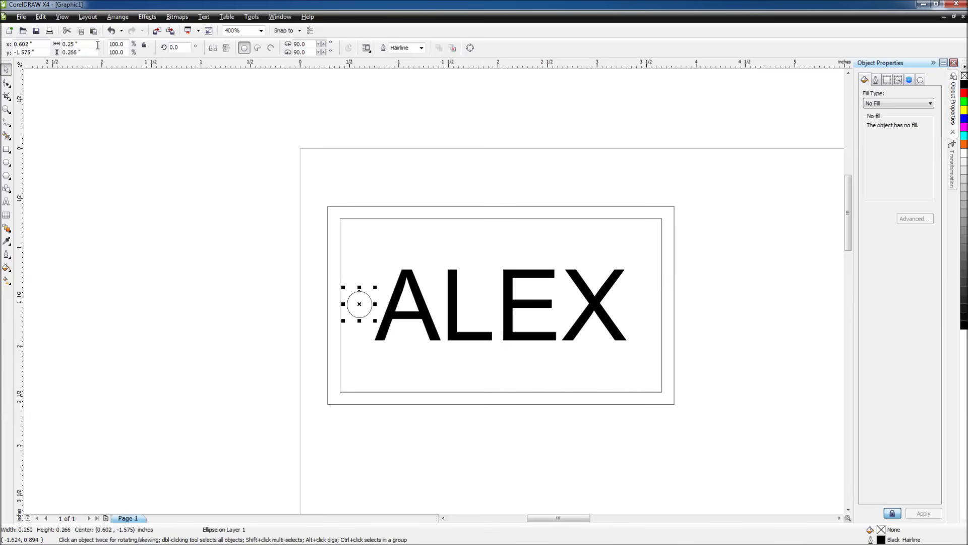
pyautogui.click(71, 44)
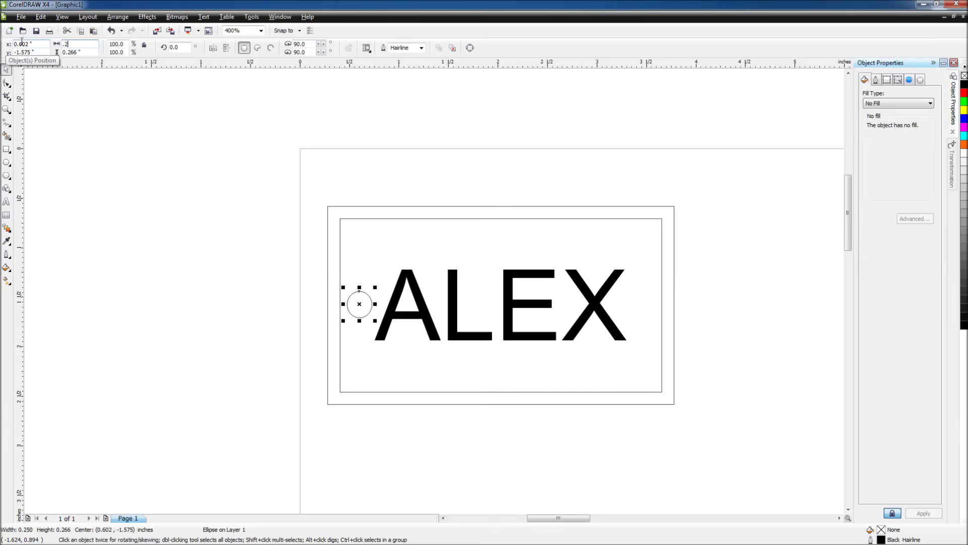
pyautogui.press('Return')
pyautogui.click(93, 52)
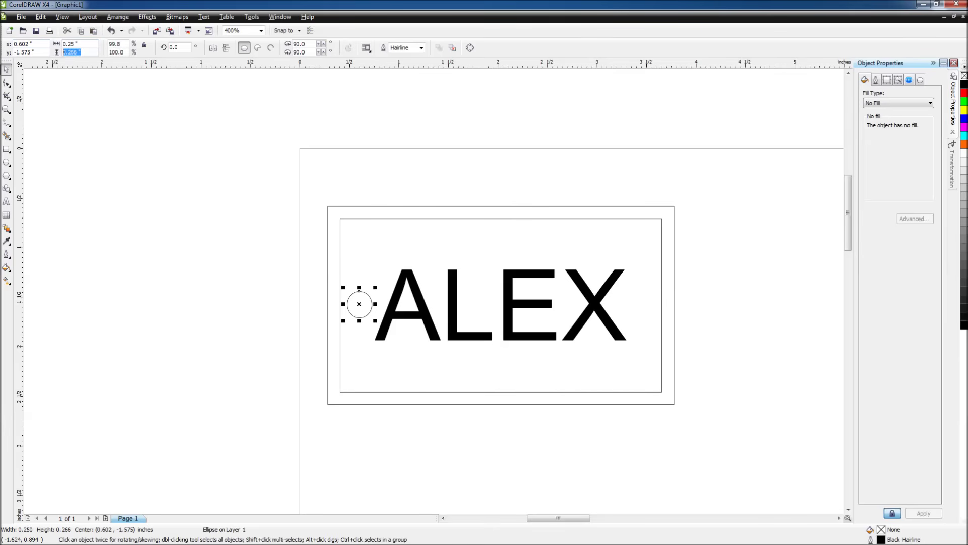
pyautogui.write('.25')
pyautogui.press('Return')
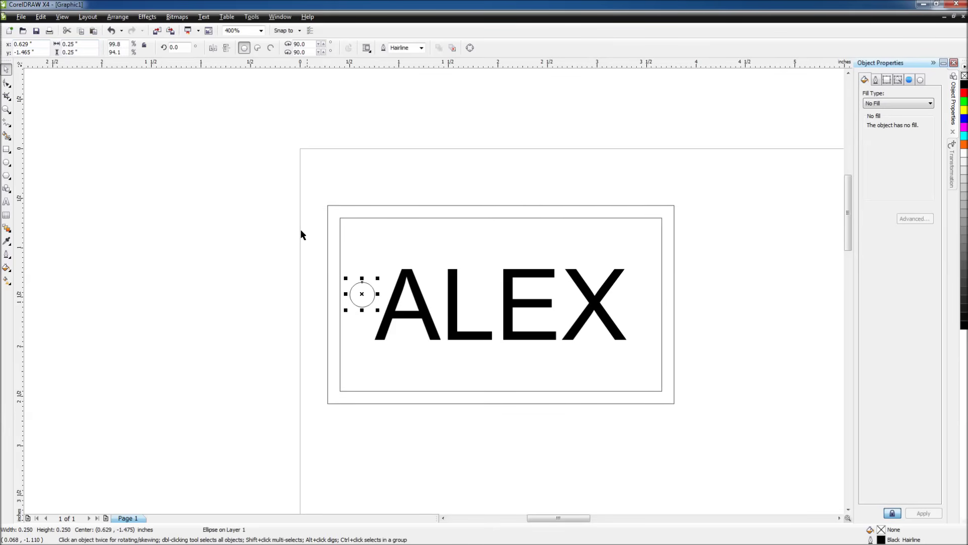
# - Select the hole circle together with the tag's outer rectangle
pyautogui.click(247, 200)
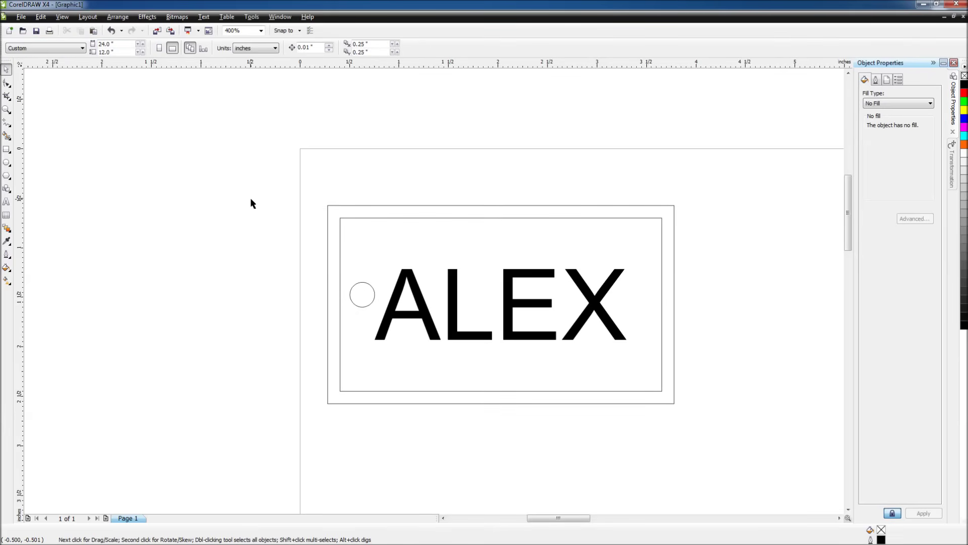
pyautogui.click(371, 292)
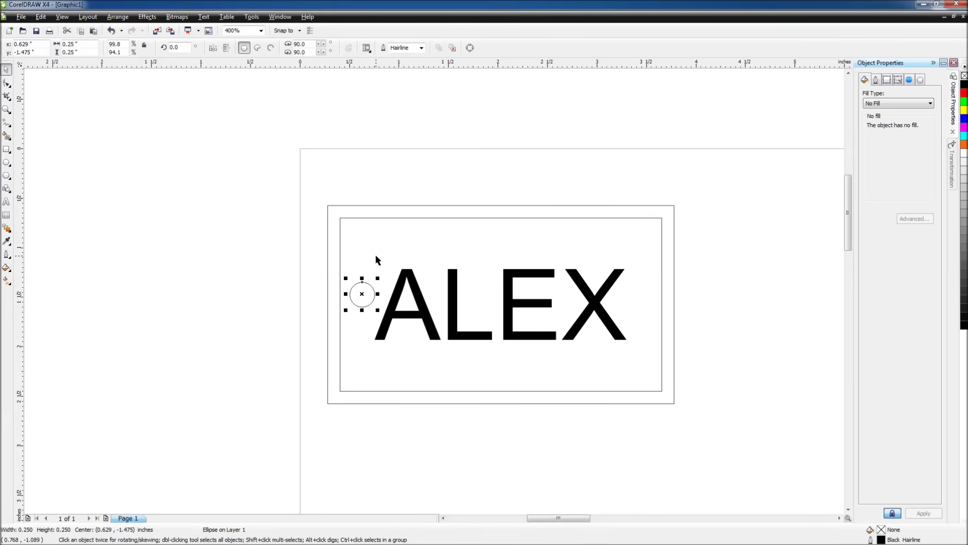
pyautogui.keyDown('shift'); pyautogui.click(384, 205); pyautogui.keyUp('shift')
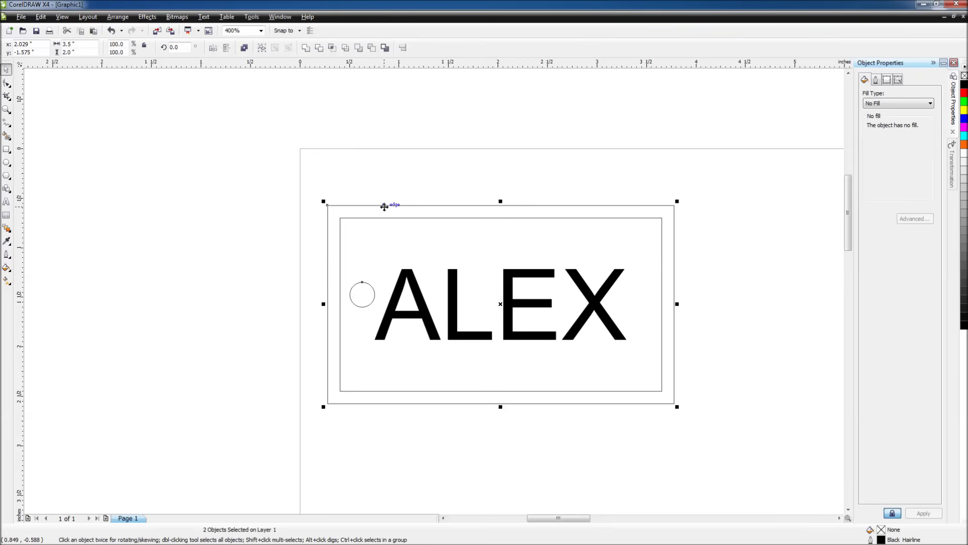
# - Align the circle's centre to the tag, then nudge the circle slightly upward
pyautogui.press('c')
pyautogui.click(271, 190)
pyautogui.click(353, 298)
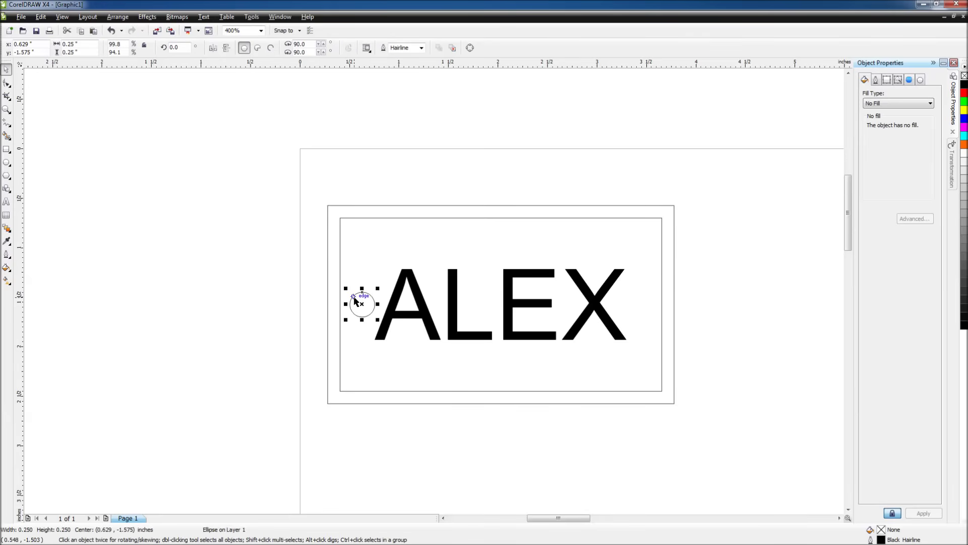
pyautogui.moveTo(357, 297); pyautogui.dragTo(357, 288)
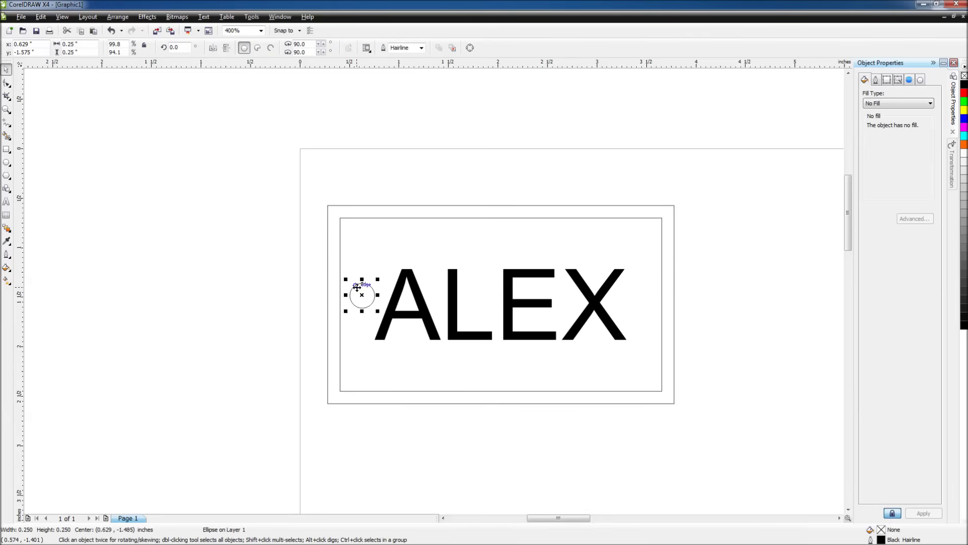
pyautogui.click(243, 289)
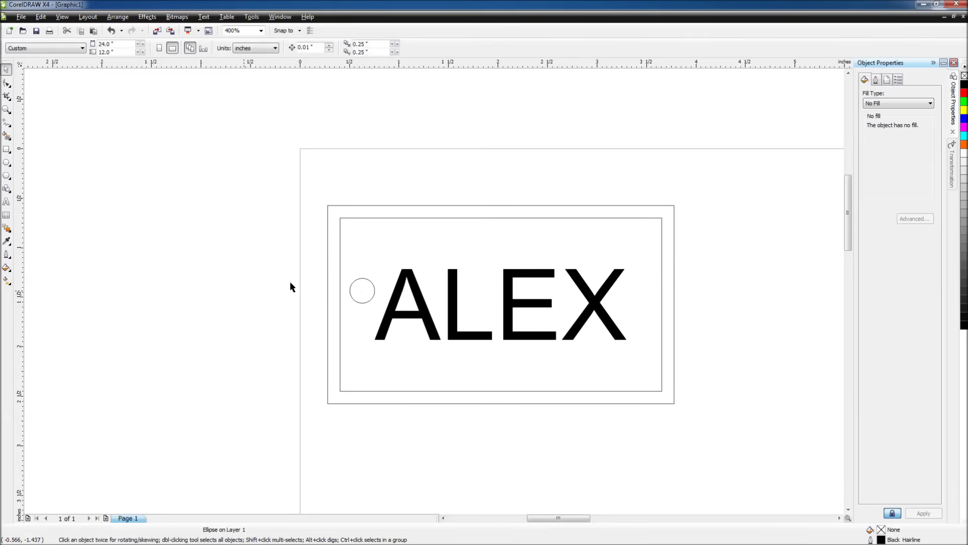
# - Try aligning rectangle and circle centres, then undo the rectangle's accidental move
pyautogui.click(362, 206)
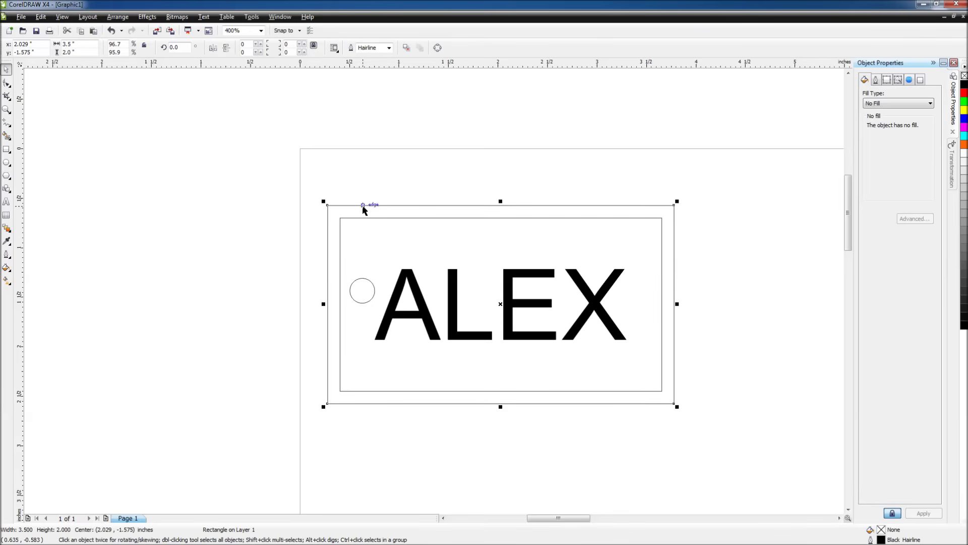
pyautogui.keyDown('shift'); pyautogui.click(365, 279); pyautogui.keyUp('shift')
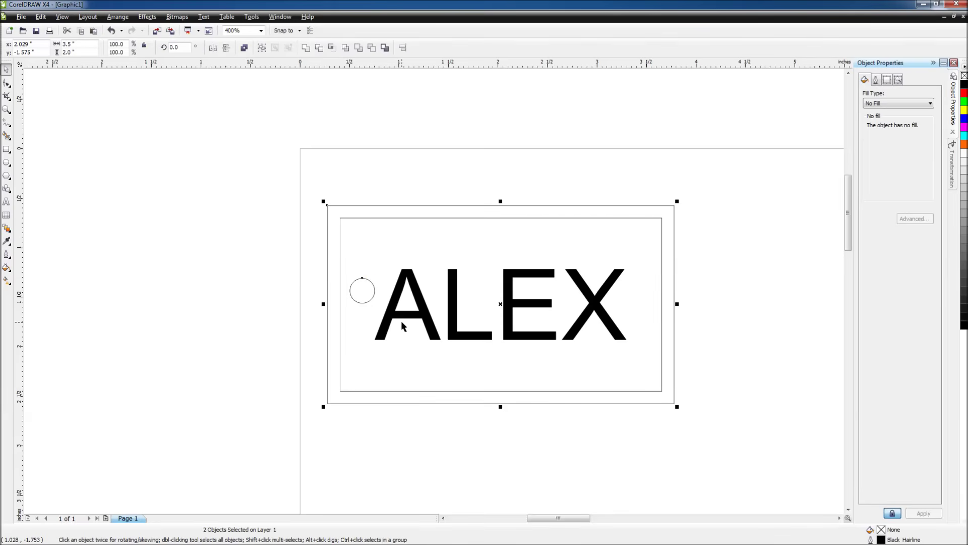
pyautogui.press('c')
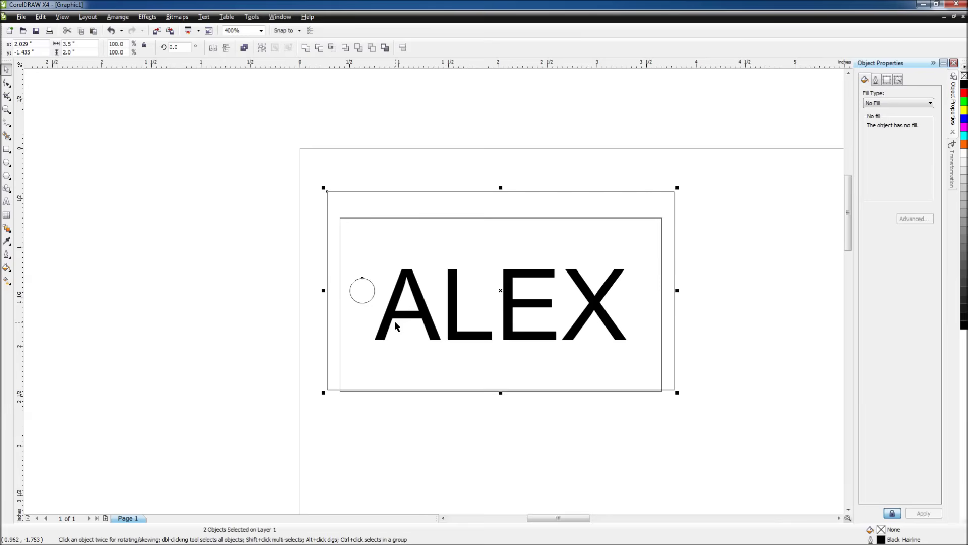
pyautogui.hotkey('ctrl', 'z')
pyautogui.press('Tab')
# - With circle selected first, then the outer rectangle, centre the circle vertically on the tag
pyautogui.click(247, 241)
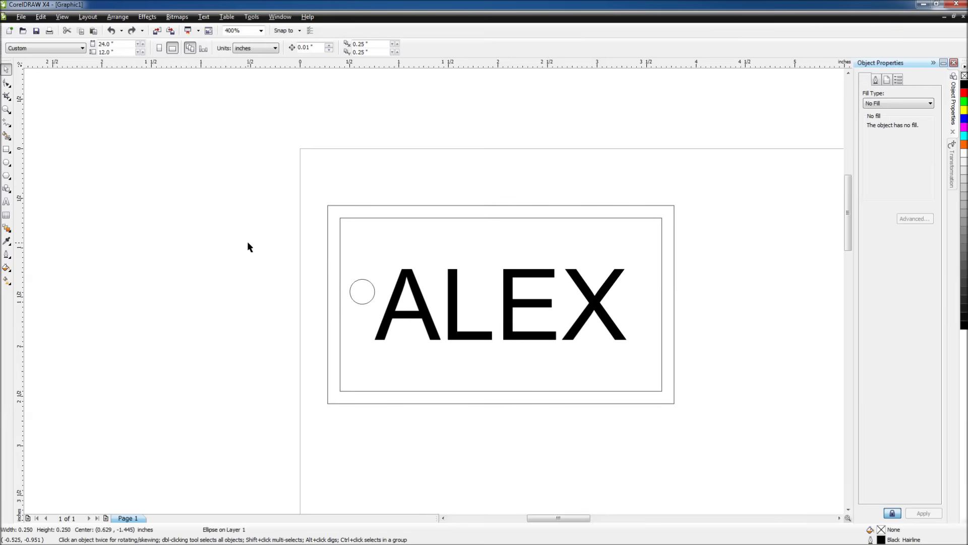
pyautogui.click(360, 284)
pyautogui.keyDown('shift'); pyautogui.click(381, 204); pyautogui.keyUp('shift')
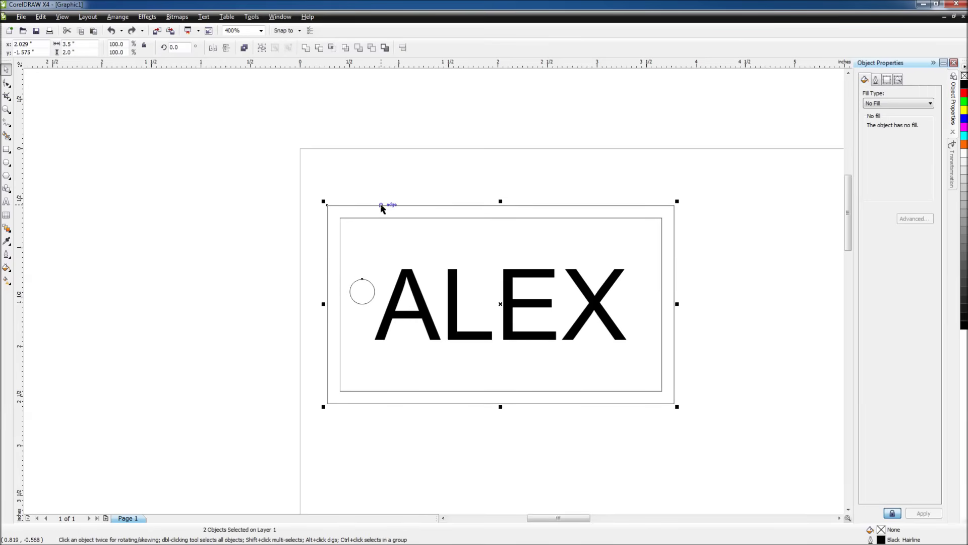
pyautogui.press('c')
pyautogui.click(213, 238)
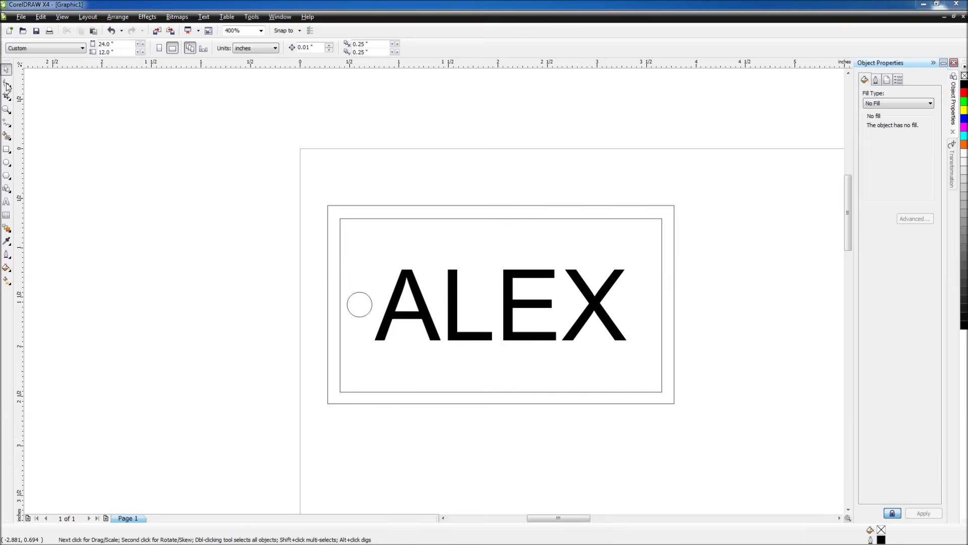
# - Round all four corners of the outer tag rectangle with the Shape tool
pyautogui.click(6, 84)
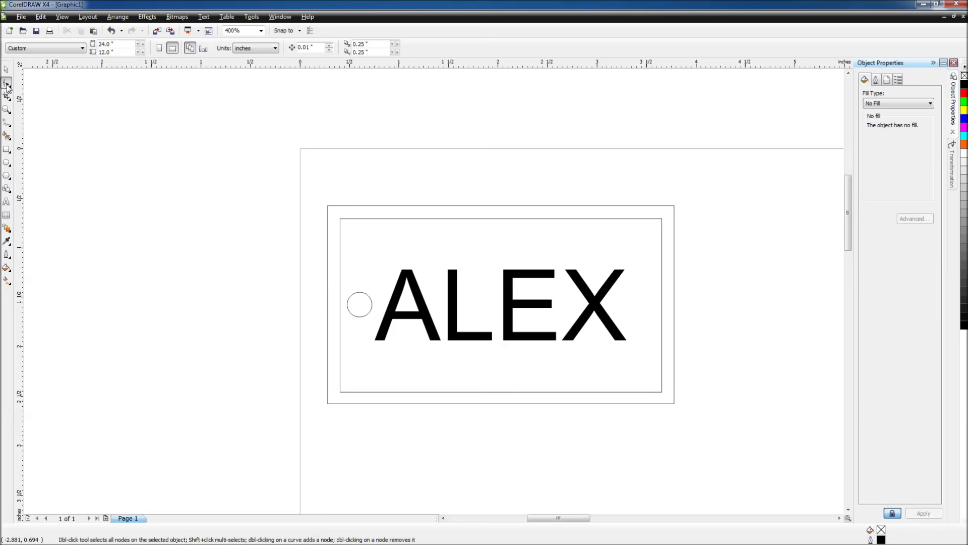
pyautogui.click(332, 207)
pyautogui.moveTo(328, 206); pyautogui.dragTo(340, 222)
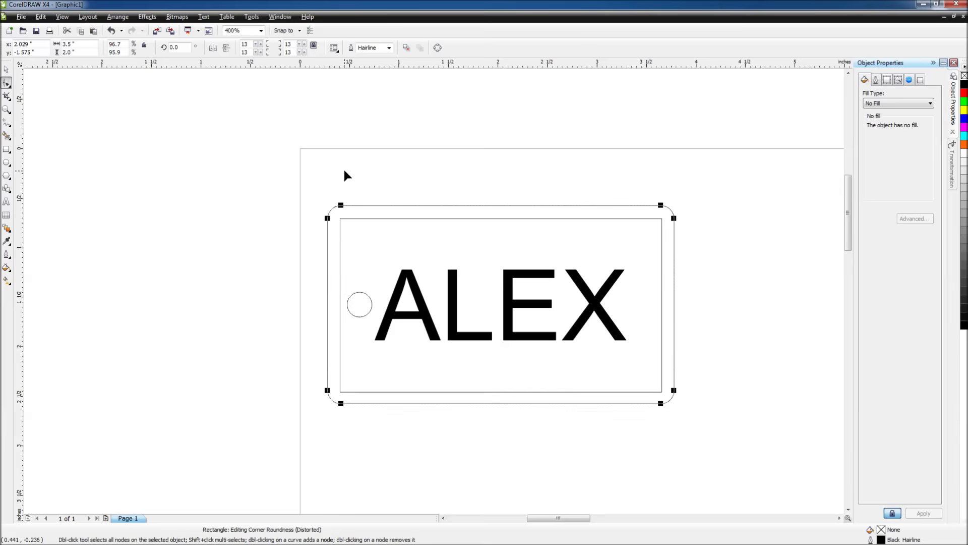
# - Round the corners of the inner border rectangle as well
pyautogui.click(7, 69)
pyautogui.click(365, 219)
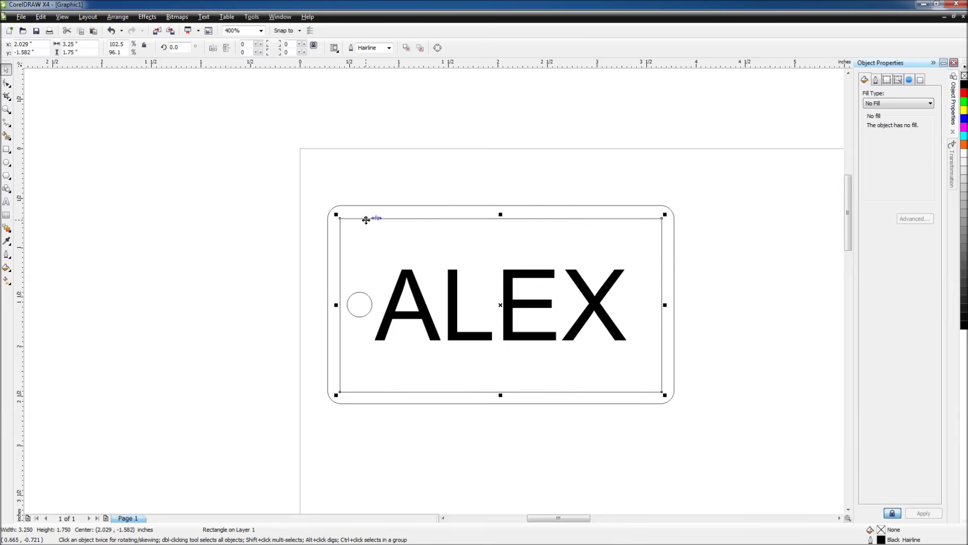
pyautogui.click(7, 83)
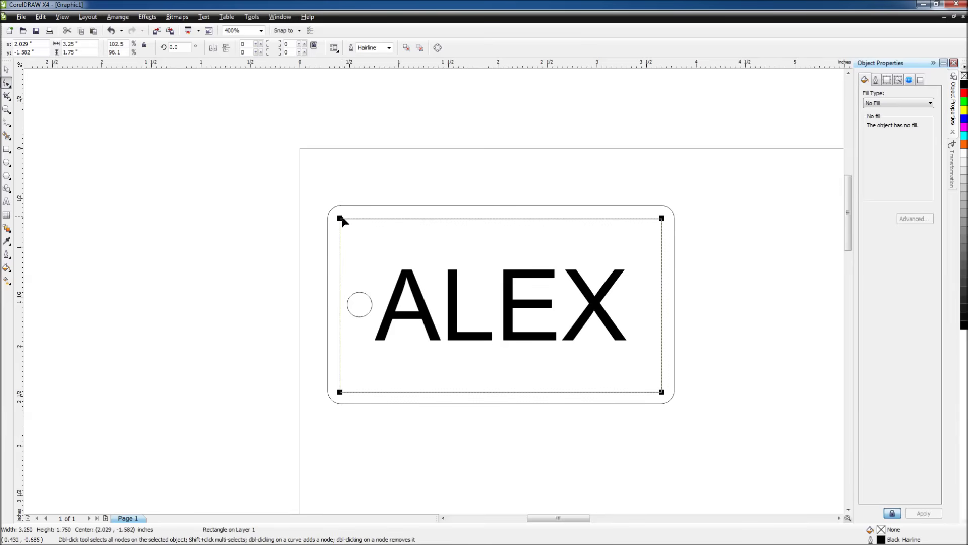
pyautogui.moveTo(342, 221); pyautogui.dragTo(352, 221)
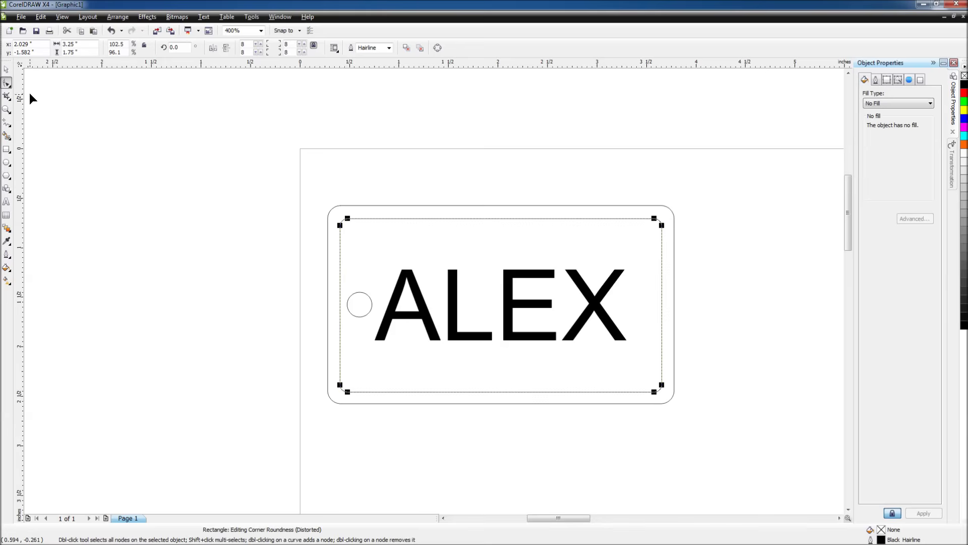
pyautogui.click(7, 69)
pyautogui.click(272, 139)
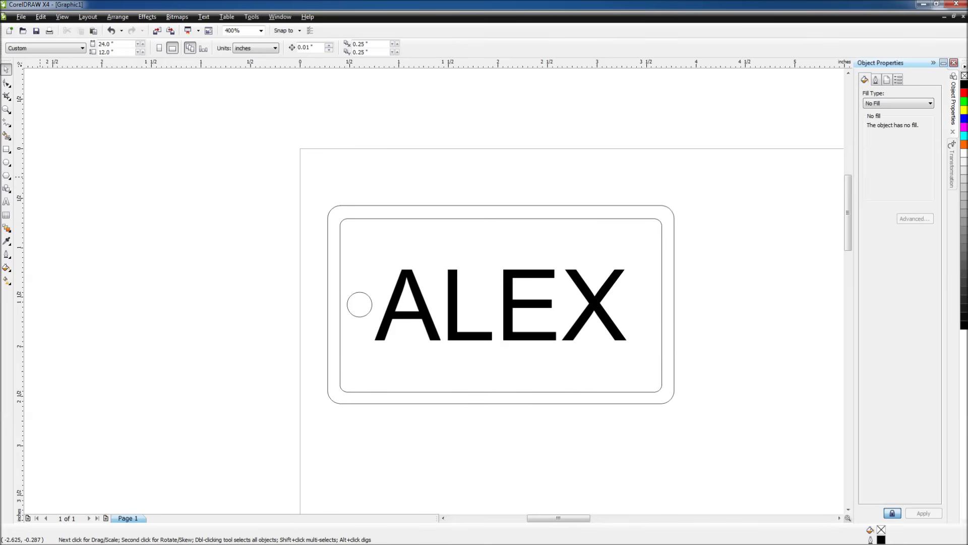
pyautogui.hscroll(1, 273, 181)
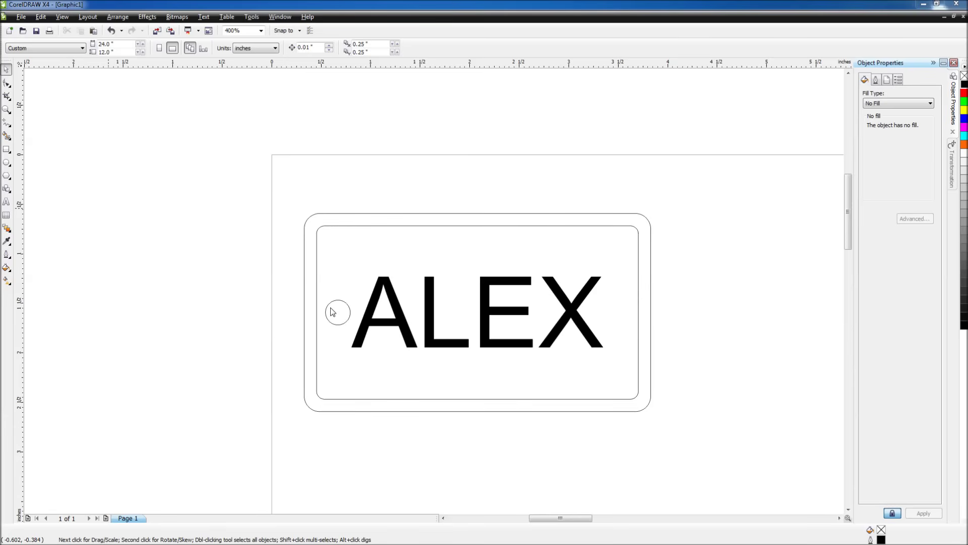
# - Give the outer rounded rectangle and the hole circle red outlines
pyautogui.click(360, 214)
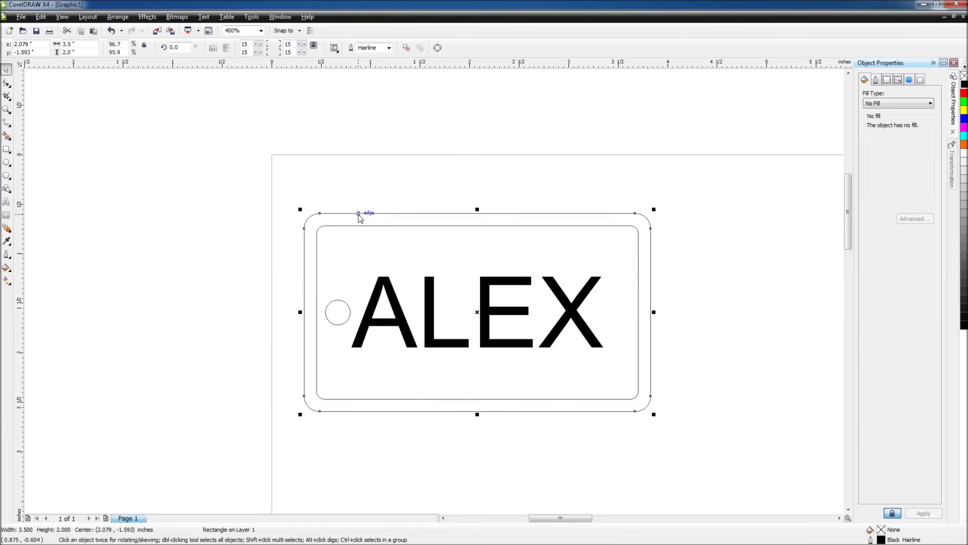
pyautogui.keyDown('shift'); pyautogui.click(348, 307); pyautogui.keyUp('shift')
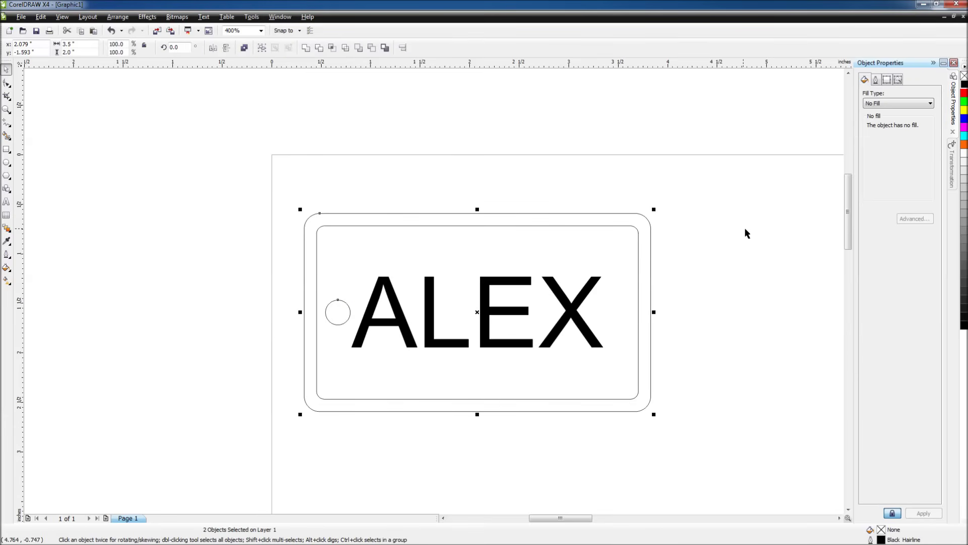
pyautogui.click(380, 188)
pyautogui.click(377, 214)
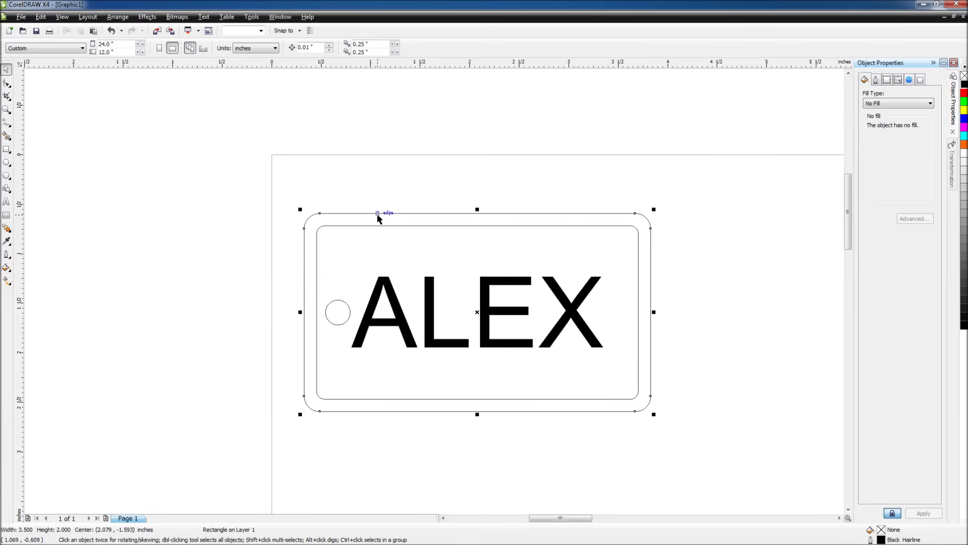
pyautogui.keyDown('shift'); pyautogui.click(340, 303); pyautogui.keyUp('shift')
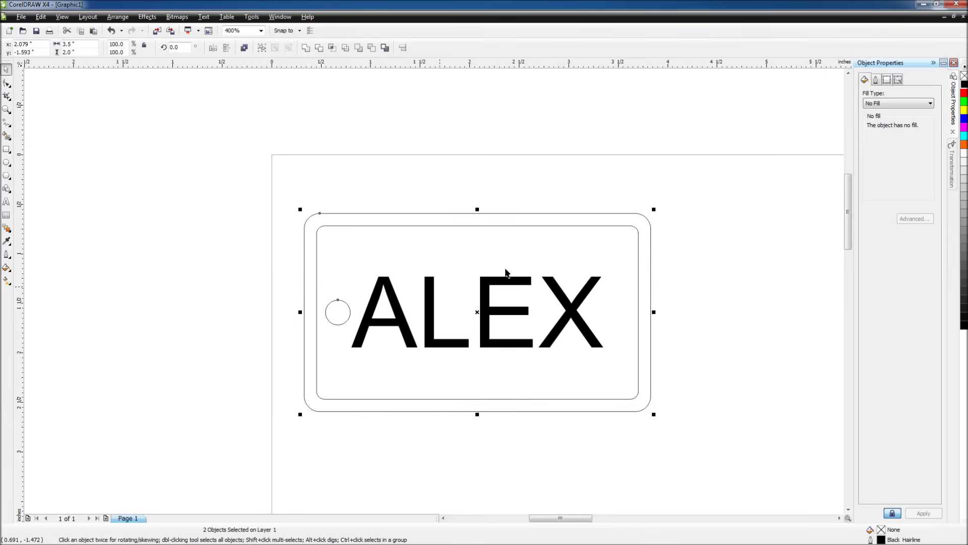
pyautogui.rightClick(963, 93)
pyautogui.click(412, 177)
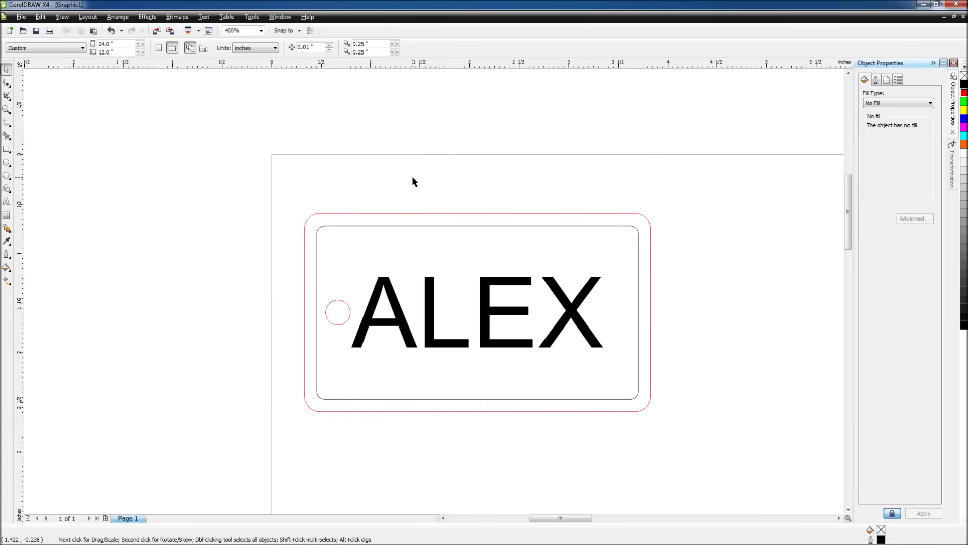
# - Make the inner rounded rectangle's outline blue
pyautogui.click(389, 226)
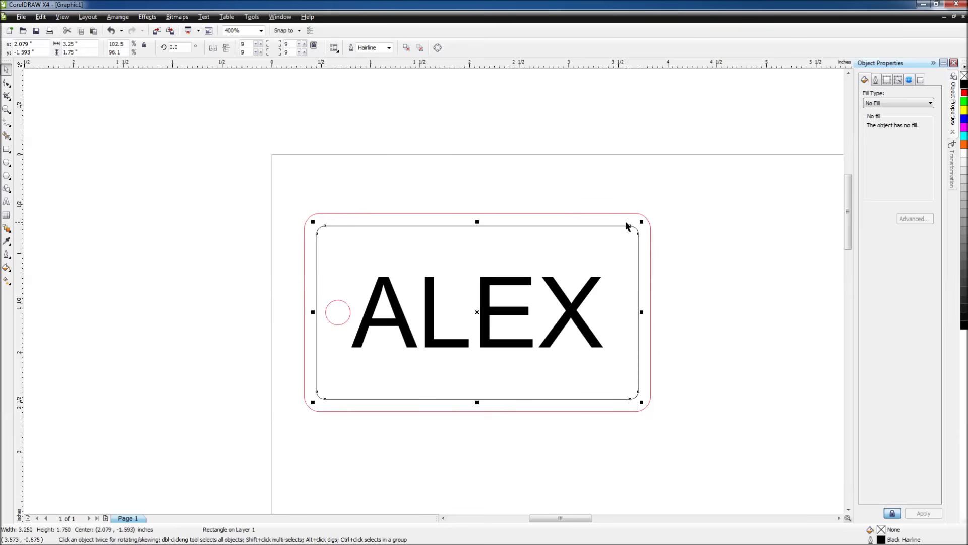
pyautogui.rightClick(963, 122)
pyautogui.press('Escape')
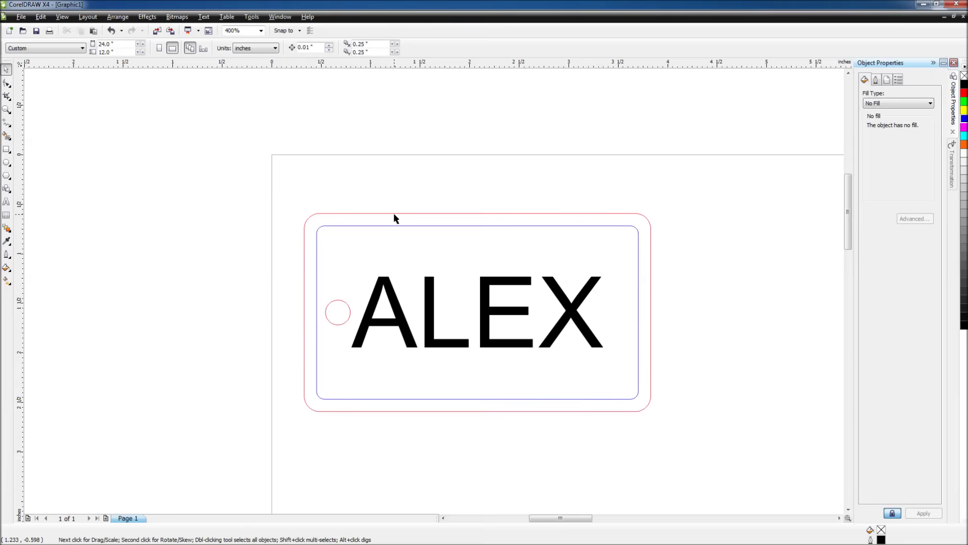
pyautogui.click(393, 213)
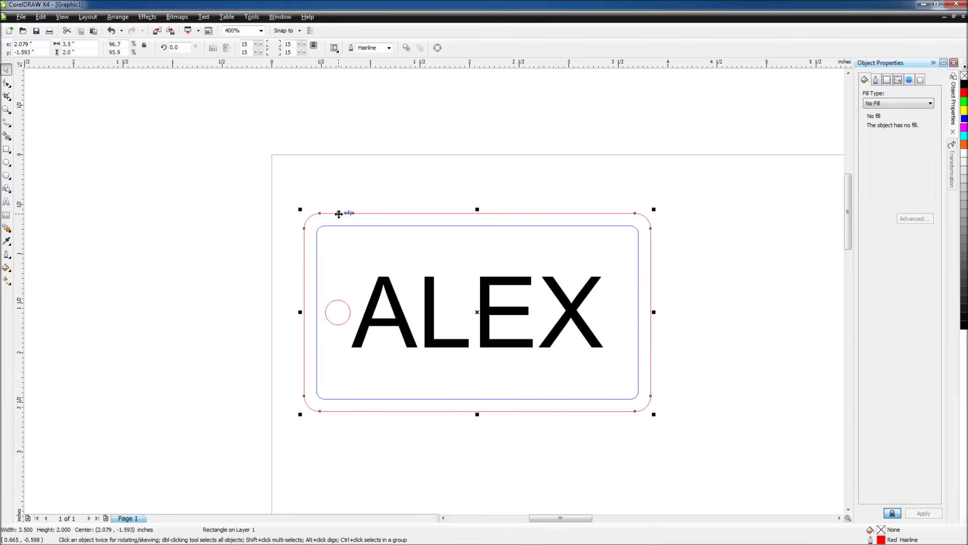
# - Browse the outline options and set the tag outline width to 0.014 in
pyautogui.click(389, 48)
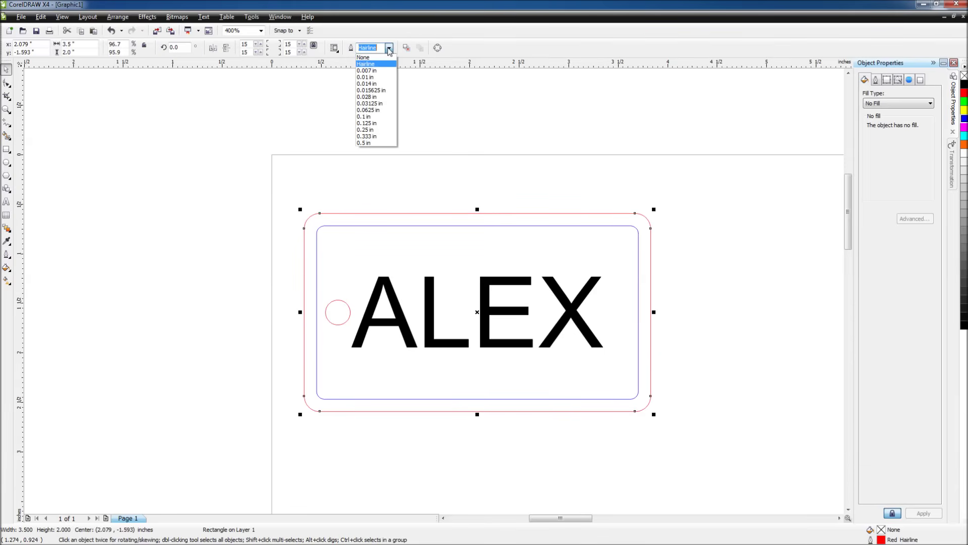
pyautogui.click(383, 65)
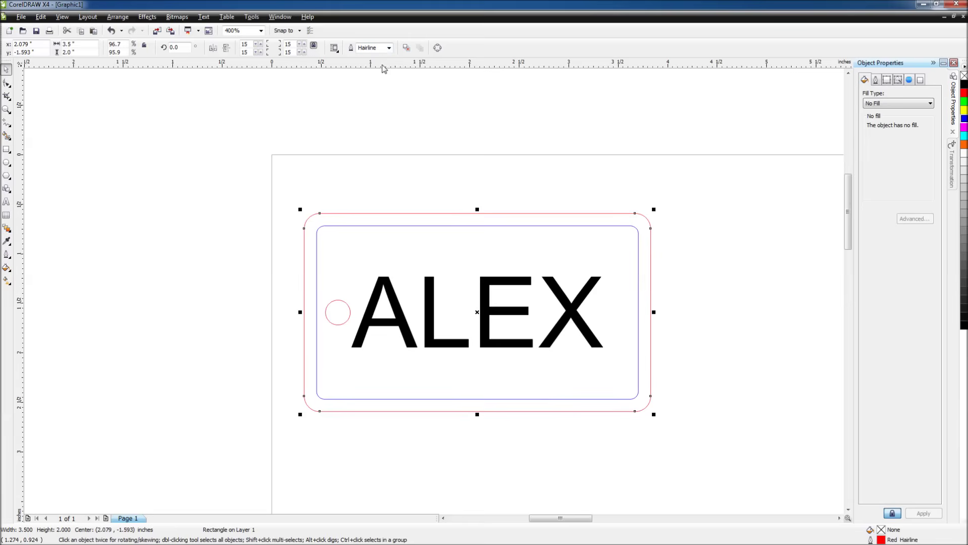
pyautogui.click(6, 255)
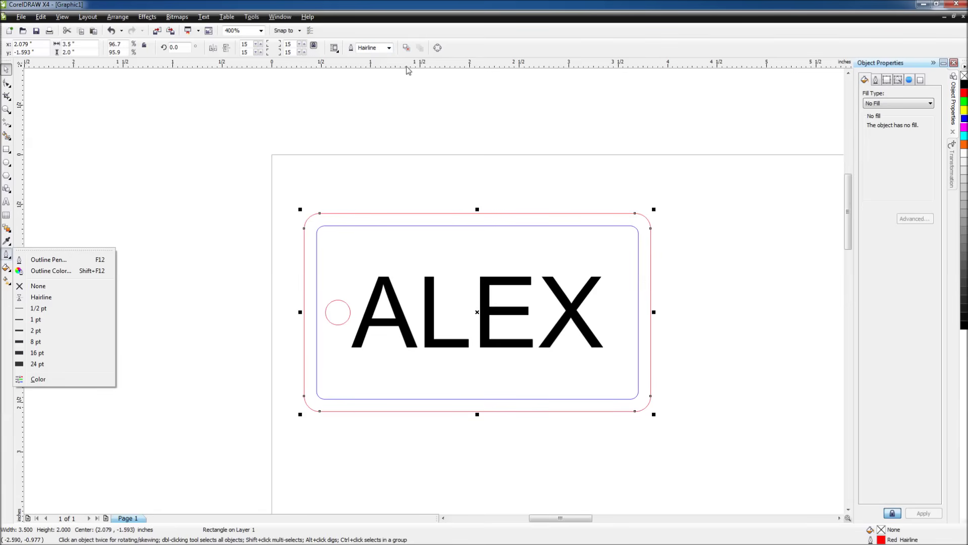
pyautogui.click(377, 30)
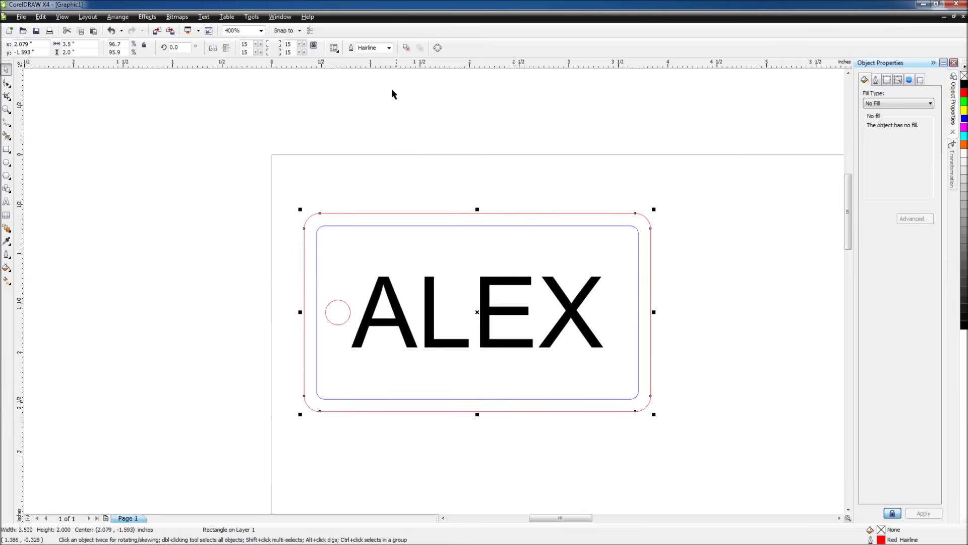
pyautogui.click(389, 47)
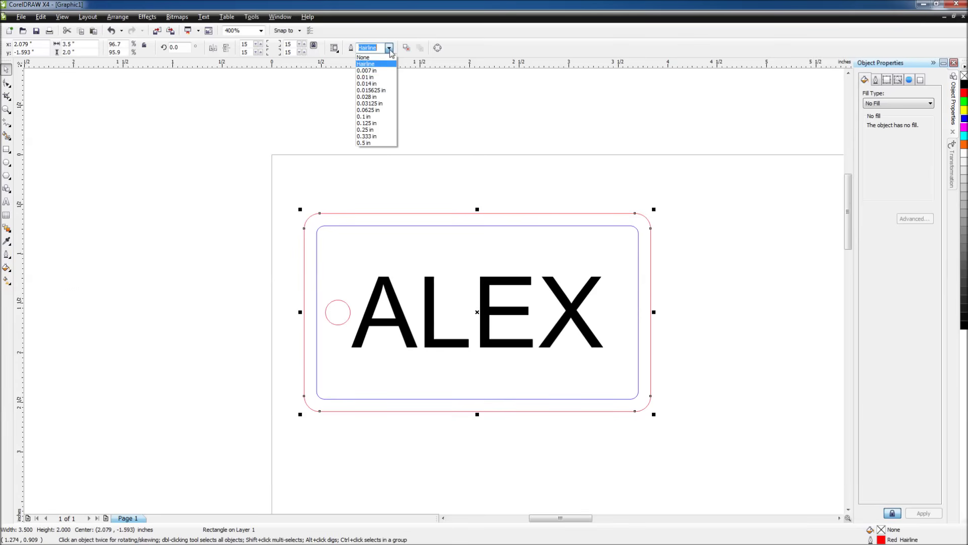
pyautogui.click(375, 86)
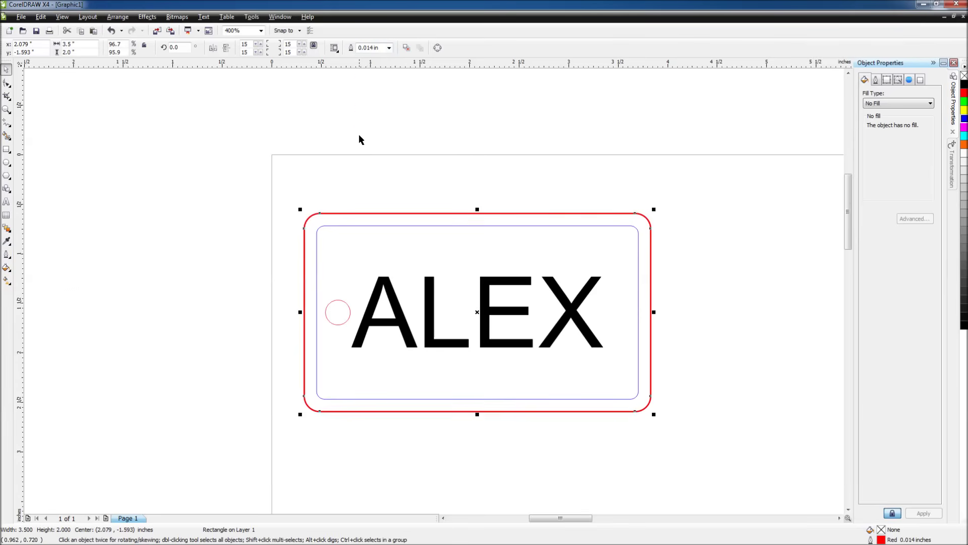
pyautogui.click(371, 176)
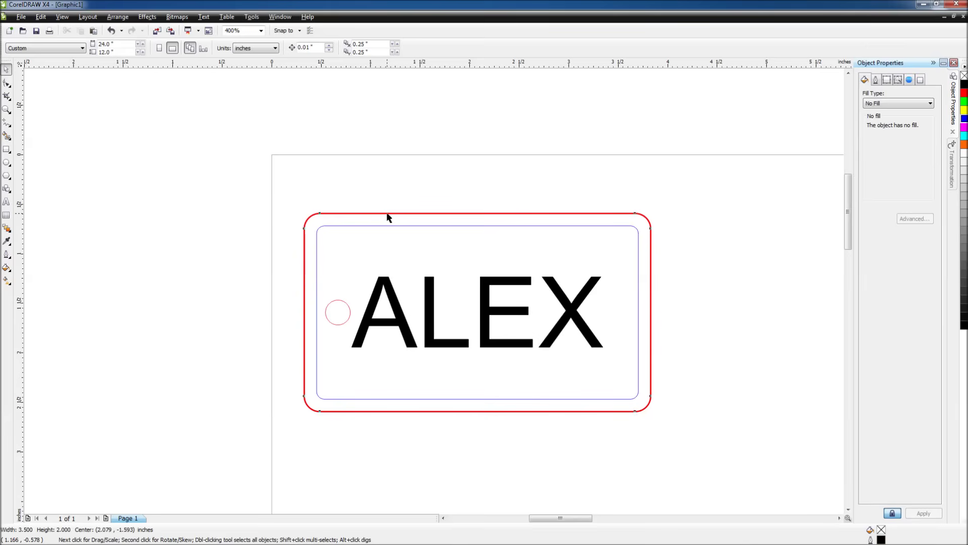
# - Change the red outer rectangle's outline width to Hairline
pyautogui.click(386, 214)
pyautogui.scroll(5, 434, 292)
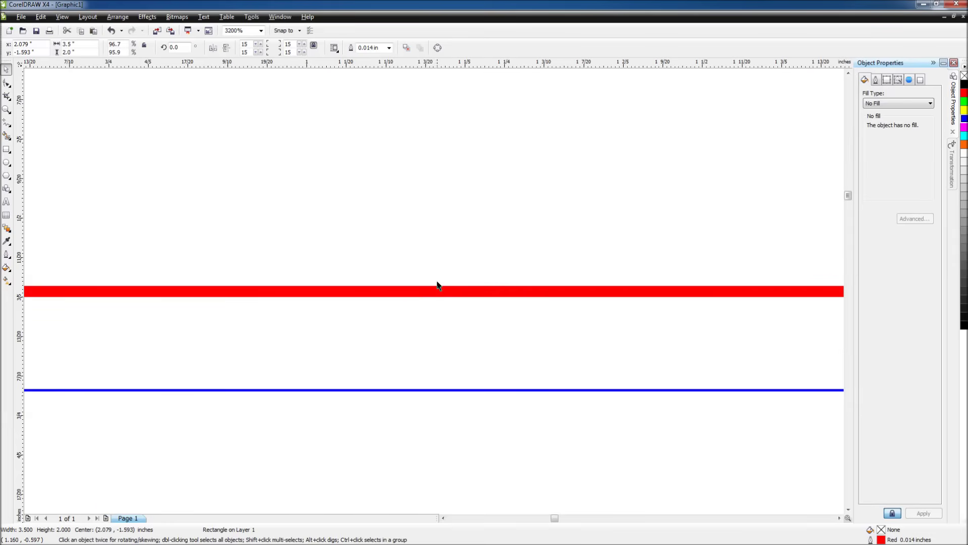
pyautogui.scroll(-6, 435, 299)
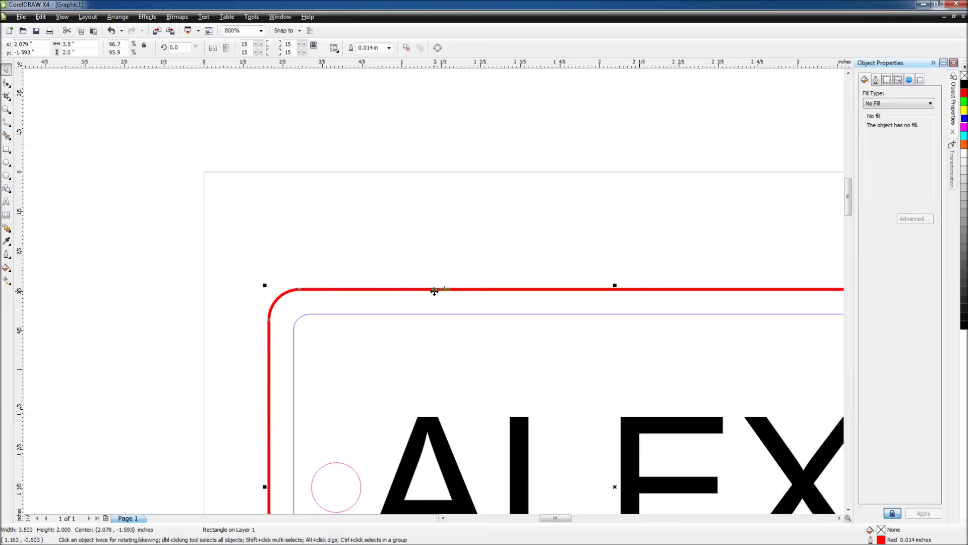
pyautogui.scroll(2, 480, 340)
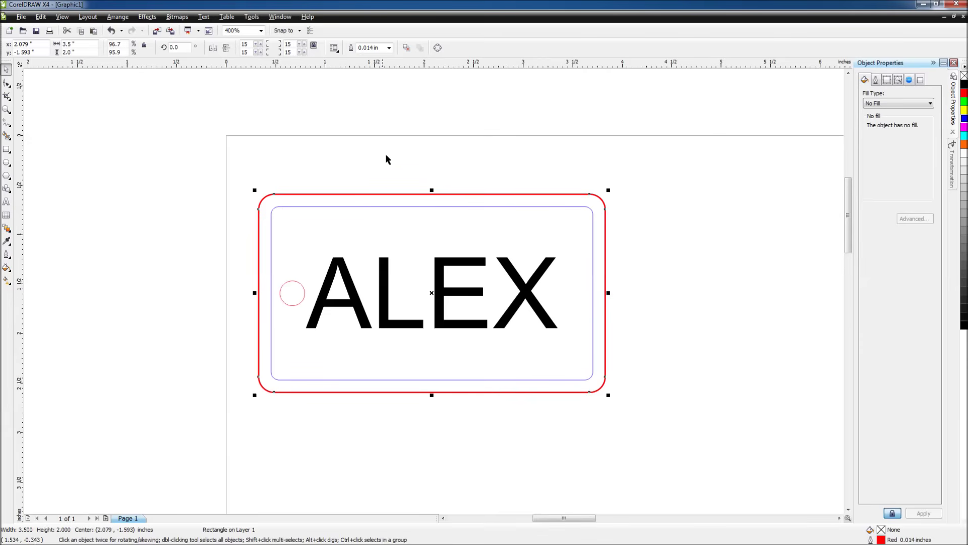
pyautogui.click(389, 48)
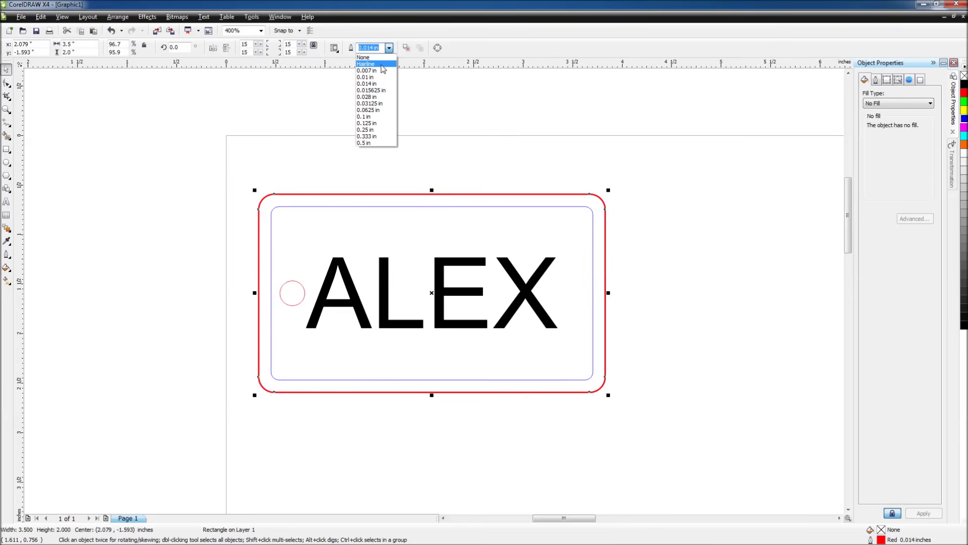
pyautogui.click(373, 64)
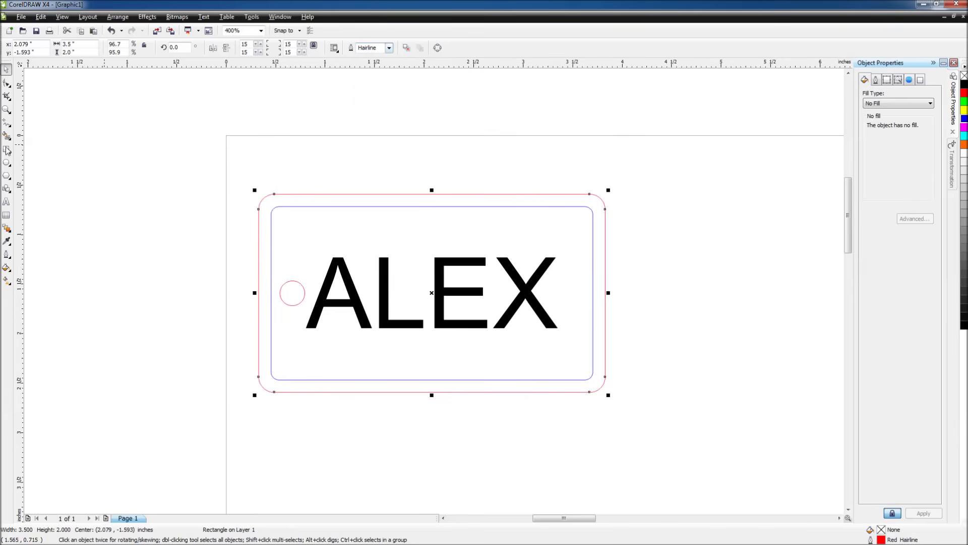
pyautogui.click(204, 202)
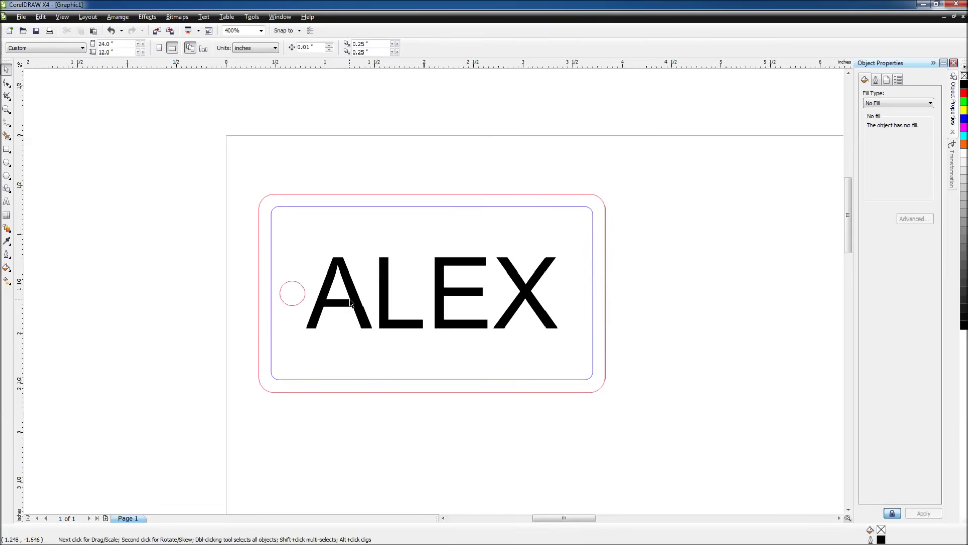
pyautogui.click(351, 304)
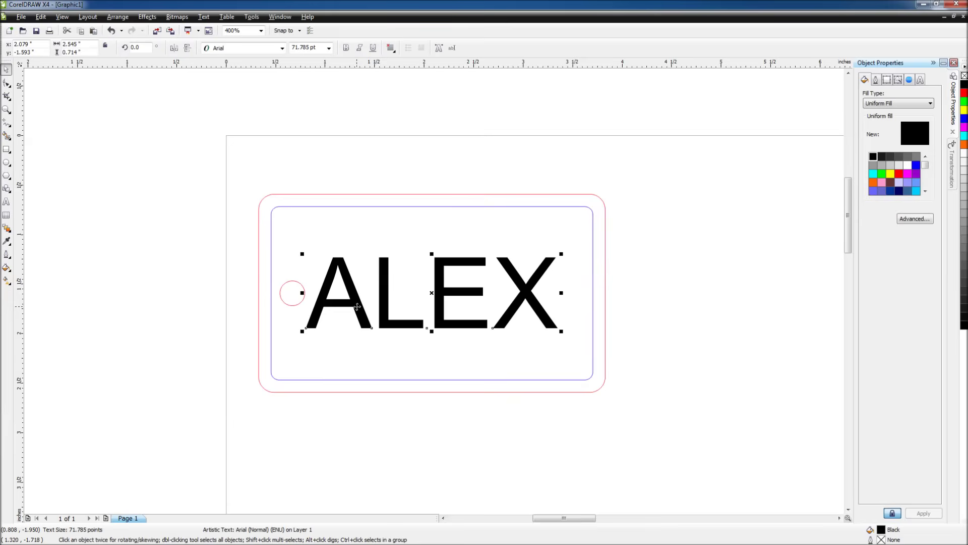
pyautogui.rightClick(964, 122)
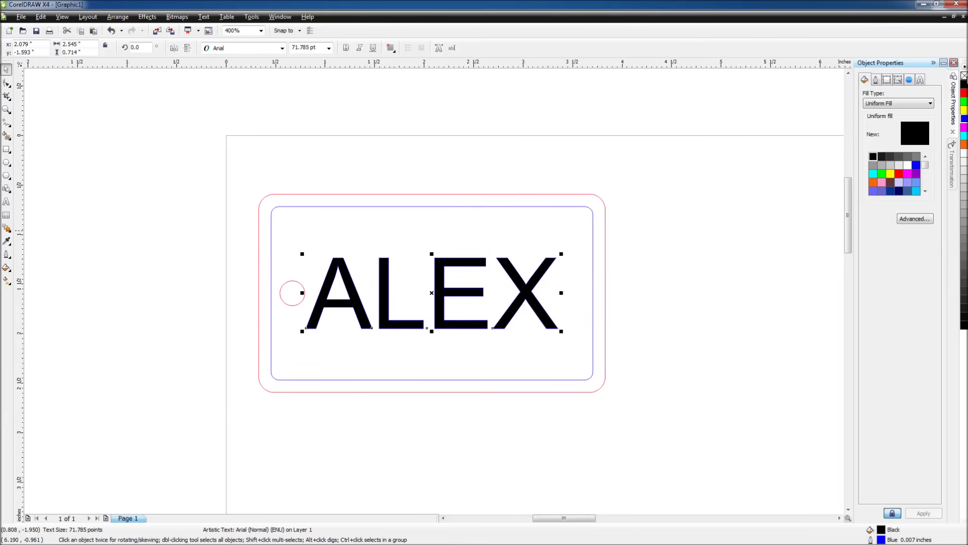
pyautogui.click(963, 76)
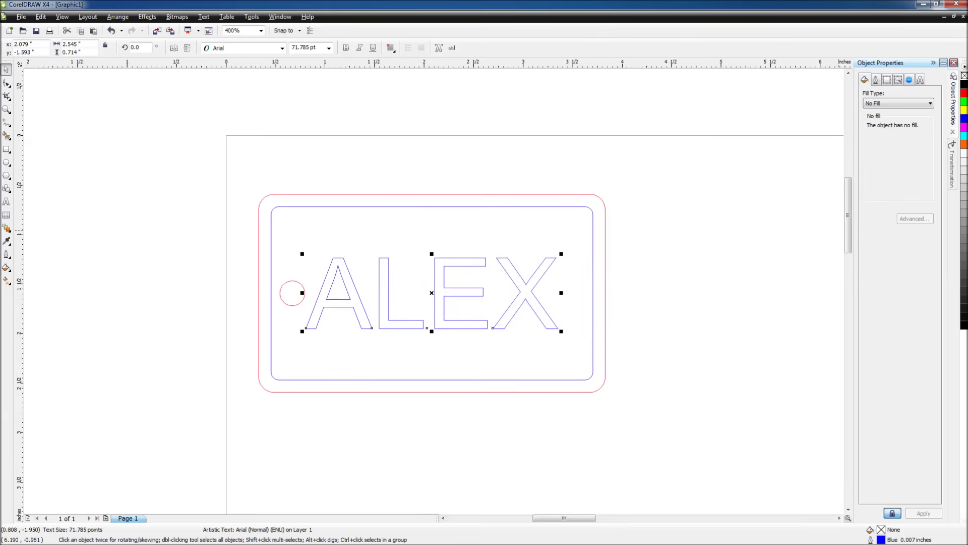
pyautogui.rightClick(964, 127)
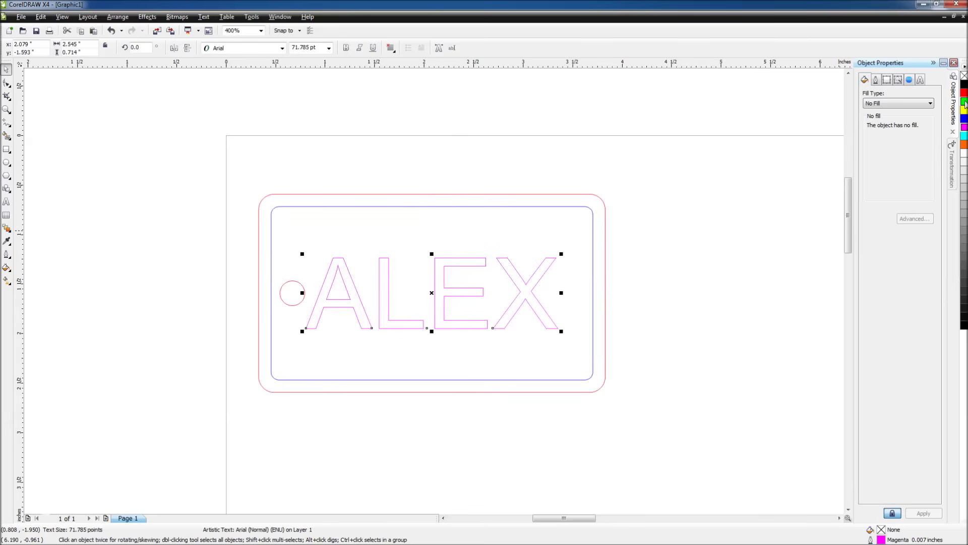
pyautogui.rightClick(964, 101)
pyautogui.rightClick(964, 93)
pyautogui.click(964, 110)
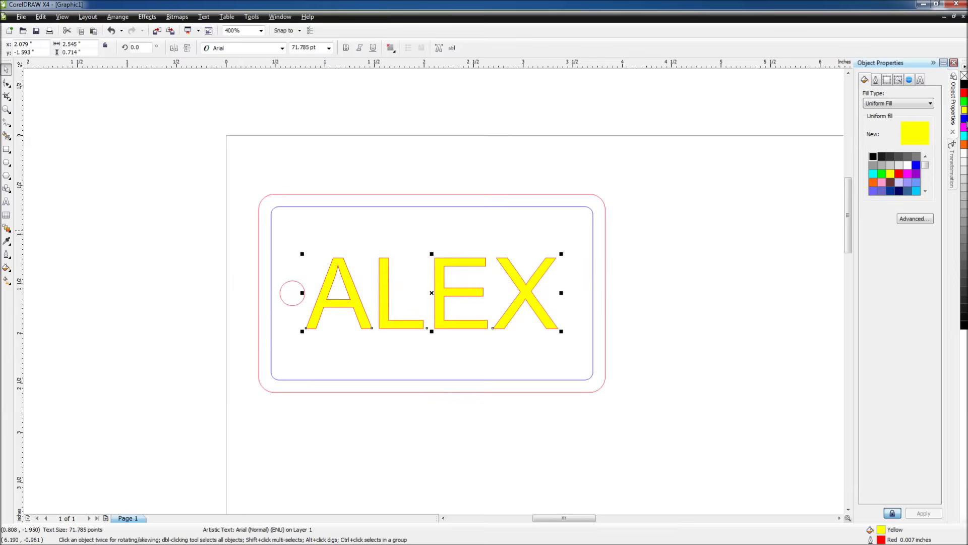
pyautogui.click(964, 127)
pyautogui.click(964, 136)
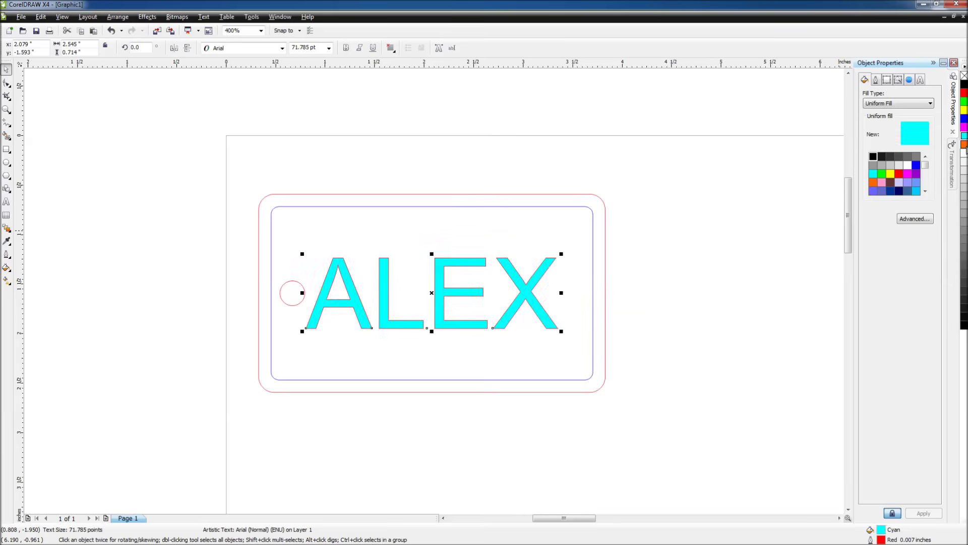
pyautogui.click(964, 144)
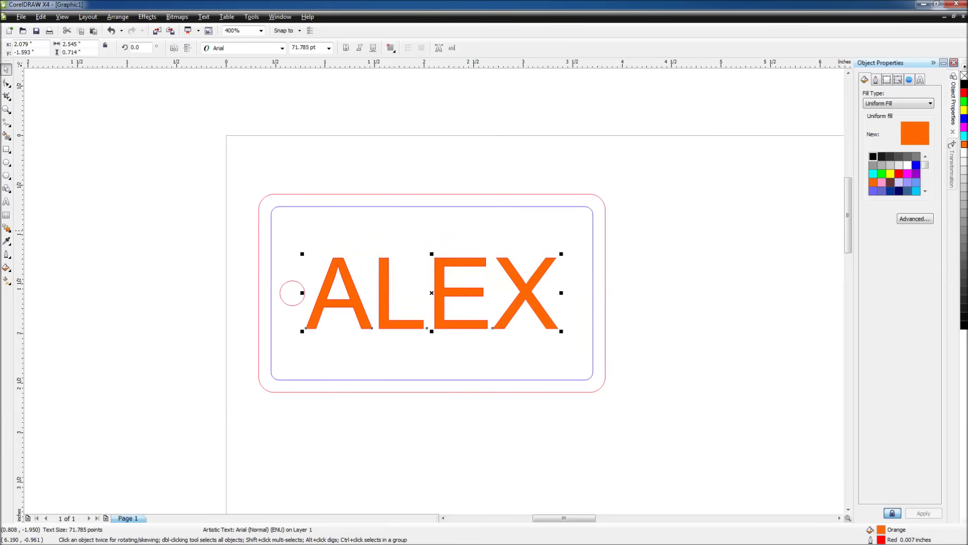
pyautogui.click(964, 75)
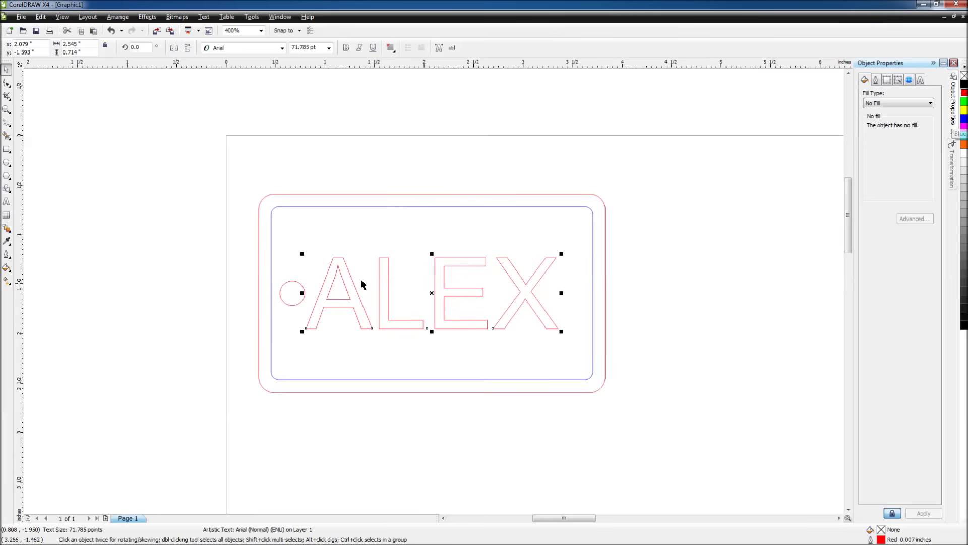
pyautogui.click(964, 87)
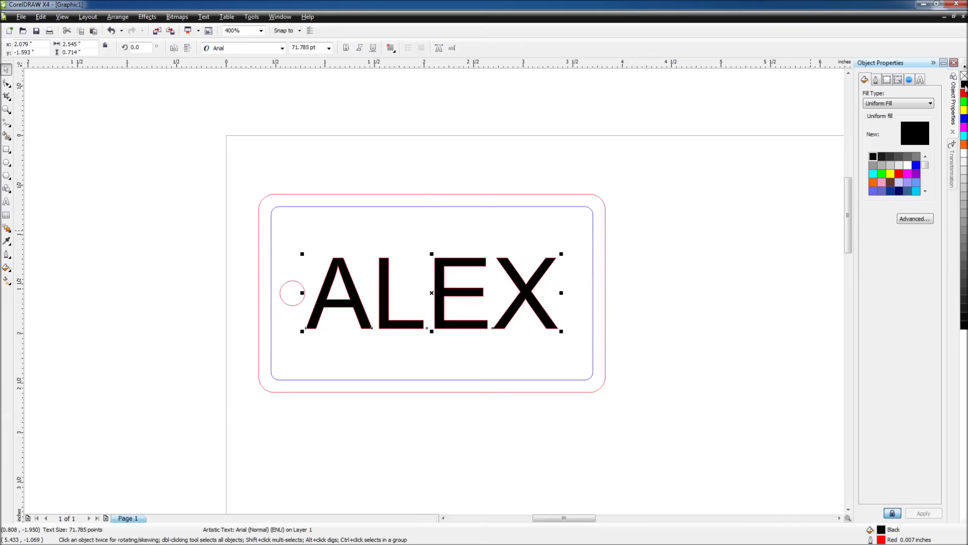
pyautogui.rightClick(964, 76)
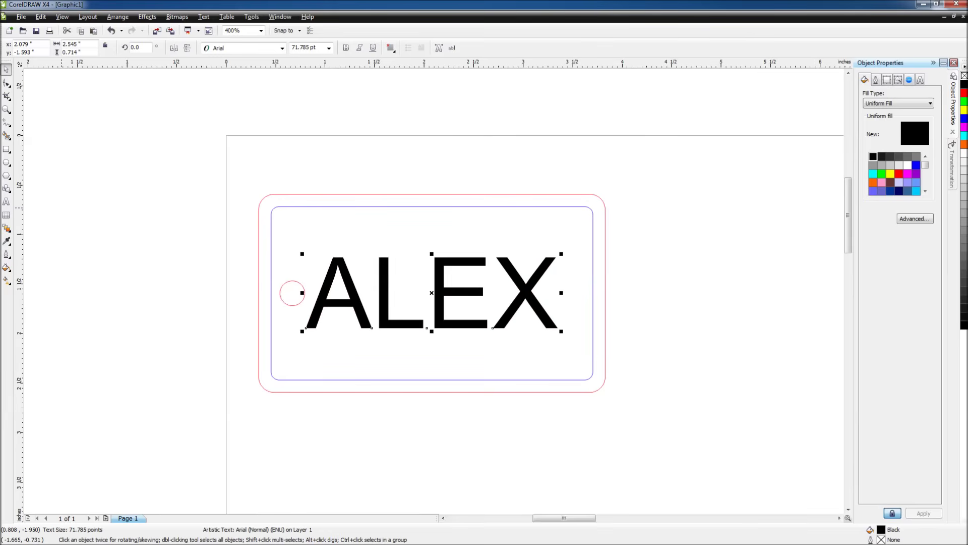
pyautogui.click(706, 157)
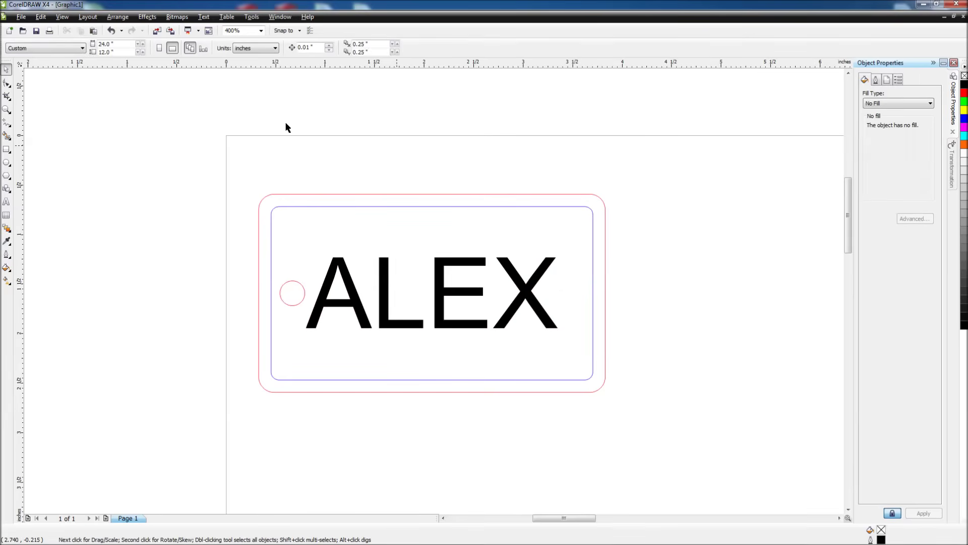
# - Open Print with Ctrl+P, answer the orientation prompt, and select the VLS3.50 printer
pyautogui.click(21, 16)
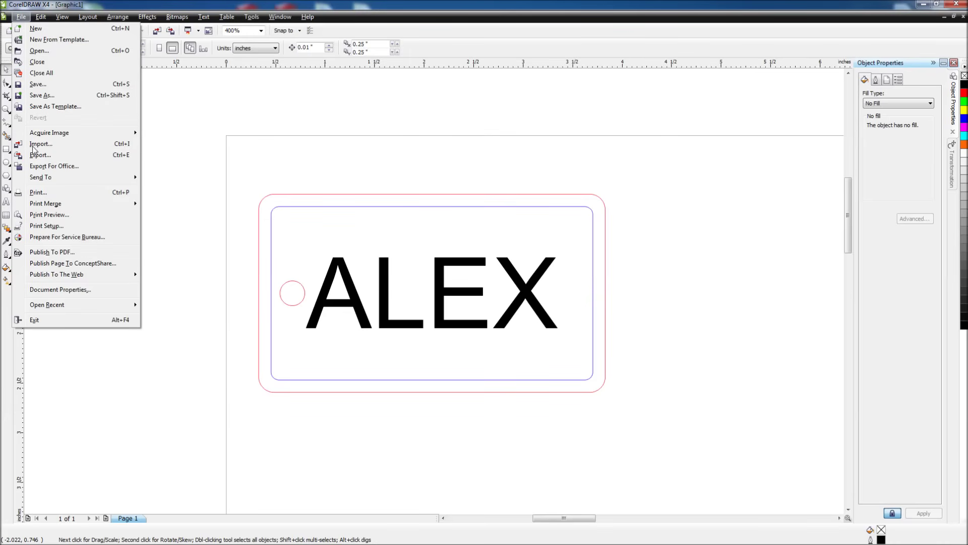
pyautogui.press('Escape')
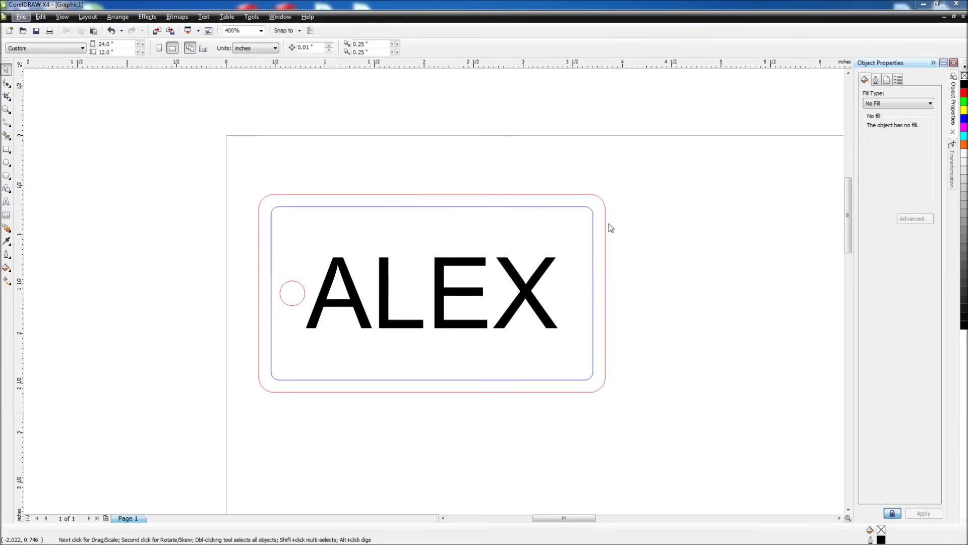
pyautogui.hotkey('ctrl', 'p')
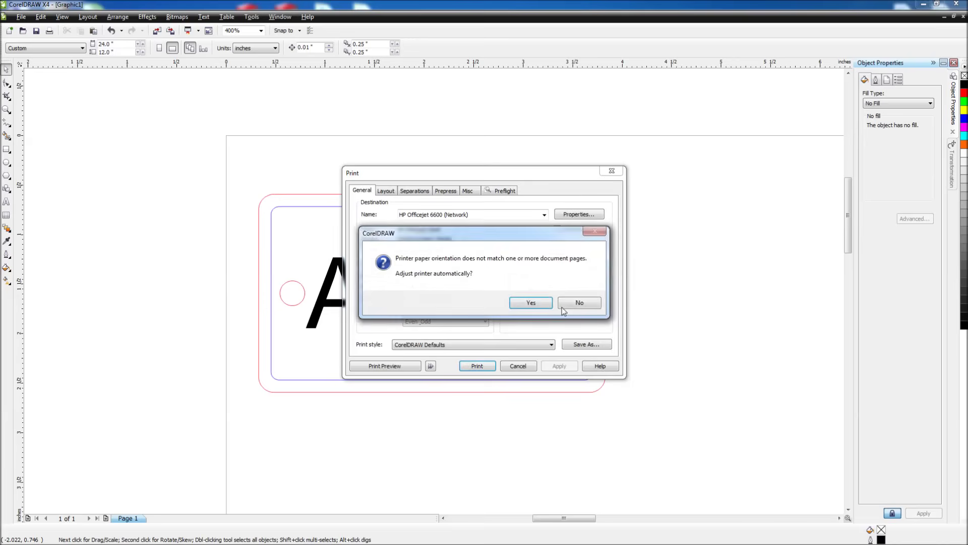
pyautogui.click(528, 303)
pyautogui.click(539, 216)
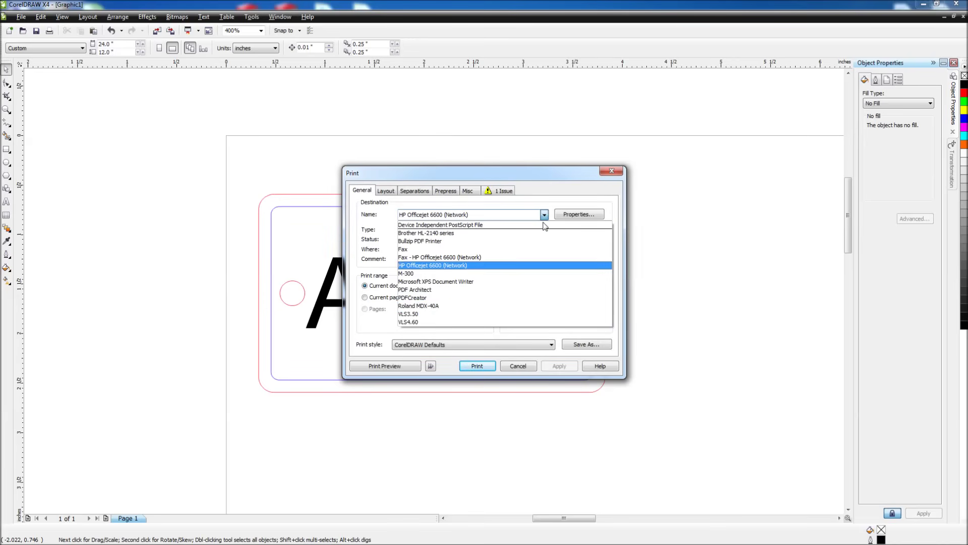
pyautogui.click(513, 313)
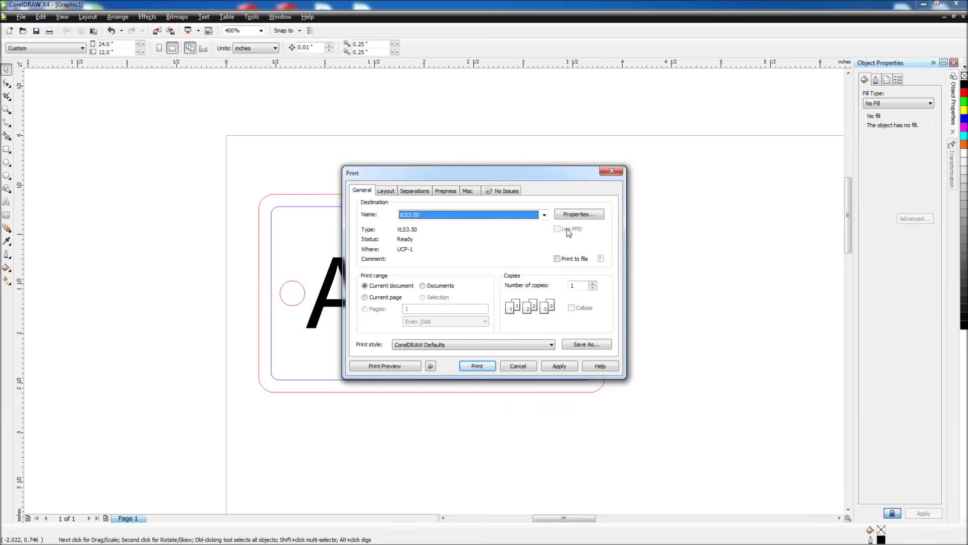
# - In the VLS3.50 properties, pick Plastic > Acrylic > Cast Acrylic from the Materials Database
pyautogui.click(582, 217)
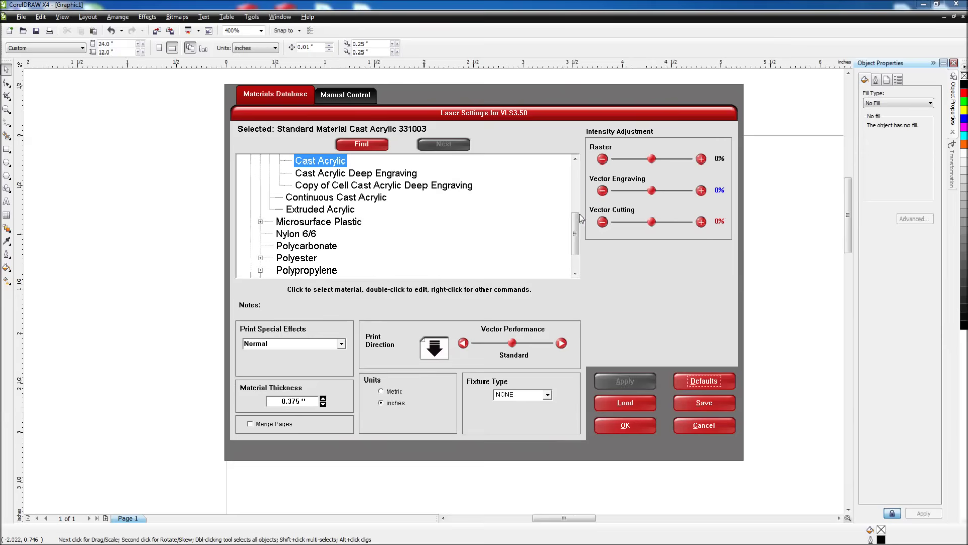
pyautogui.moveTo(580, 218); pyautogui.dragTo(578, 197)
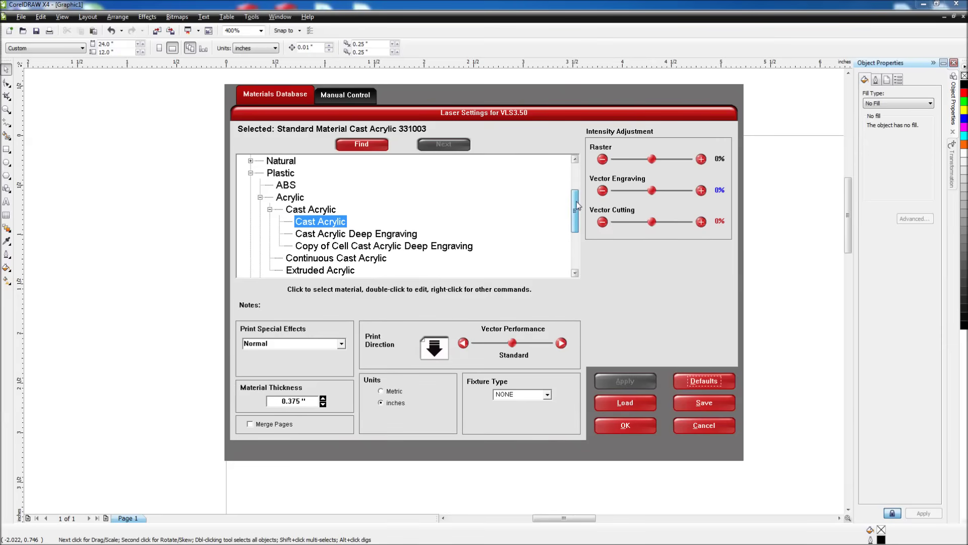
pyautogui.click(251, 173)
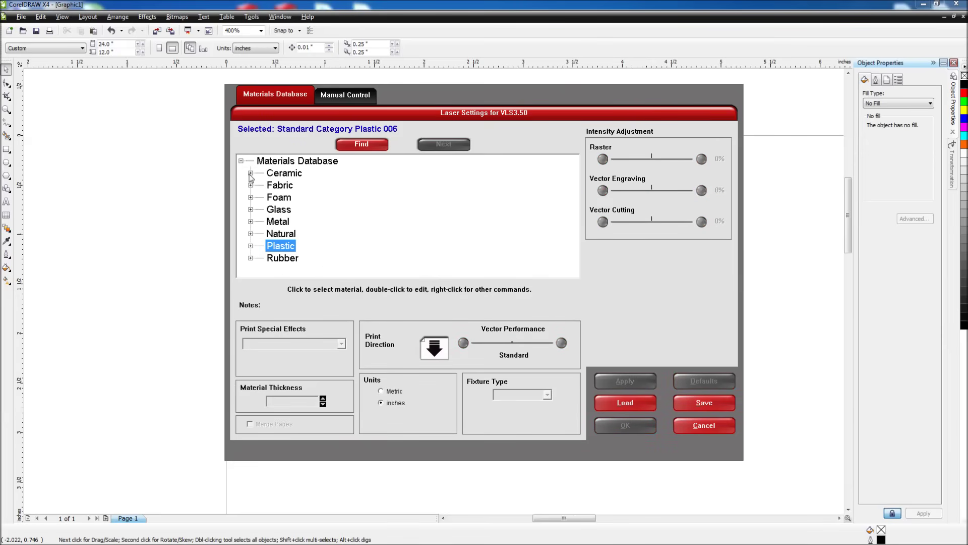
pyautogui.click(251, 246)
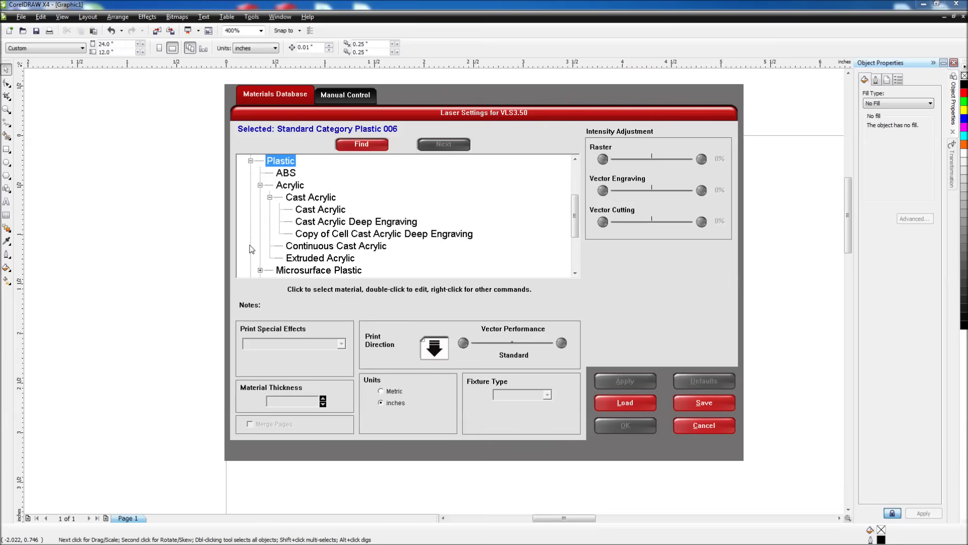
pyautogui.click(270, 198)
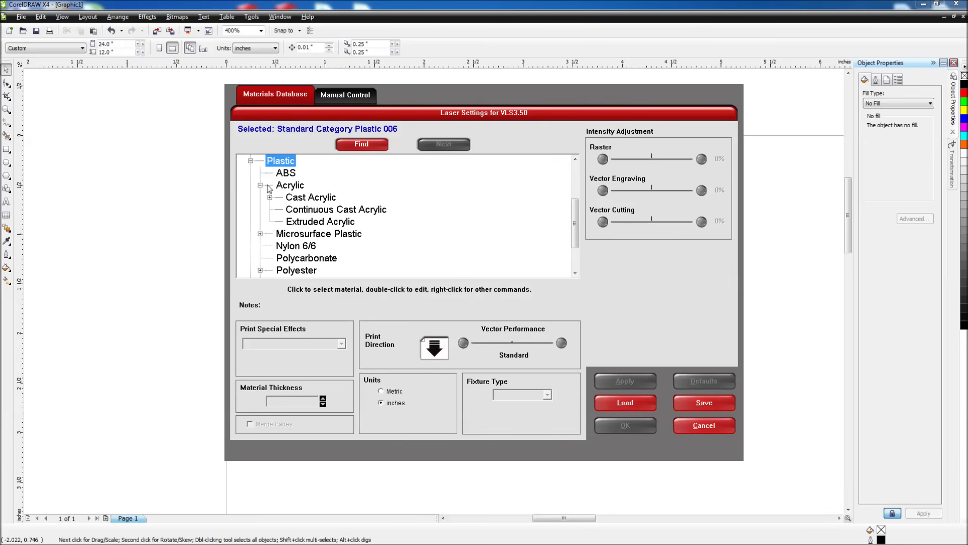
pyautogui.click(269, 185)
pyautogui.click(270, 198)
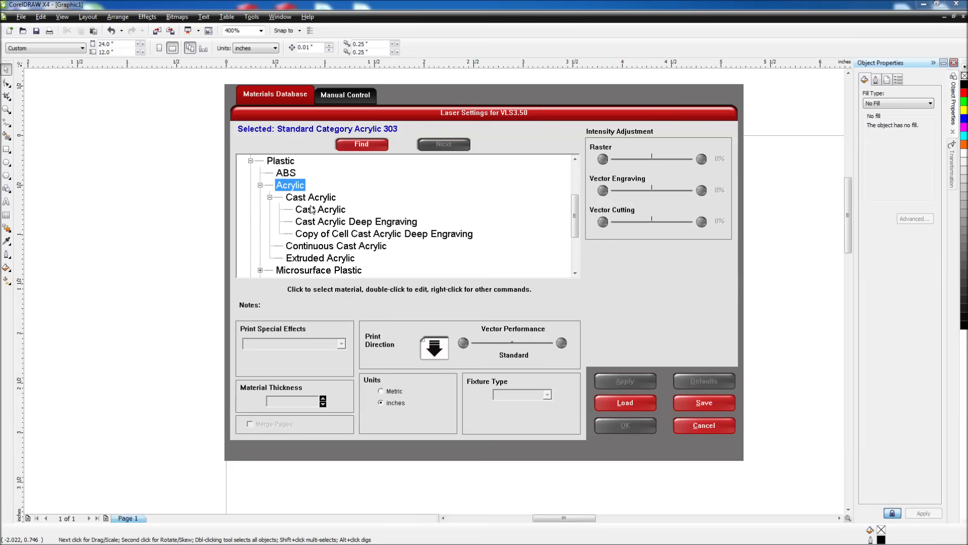
pyautogui.click(313, 211)
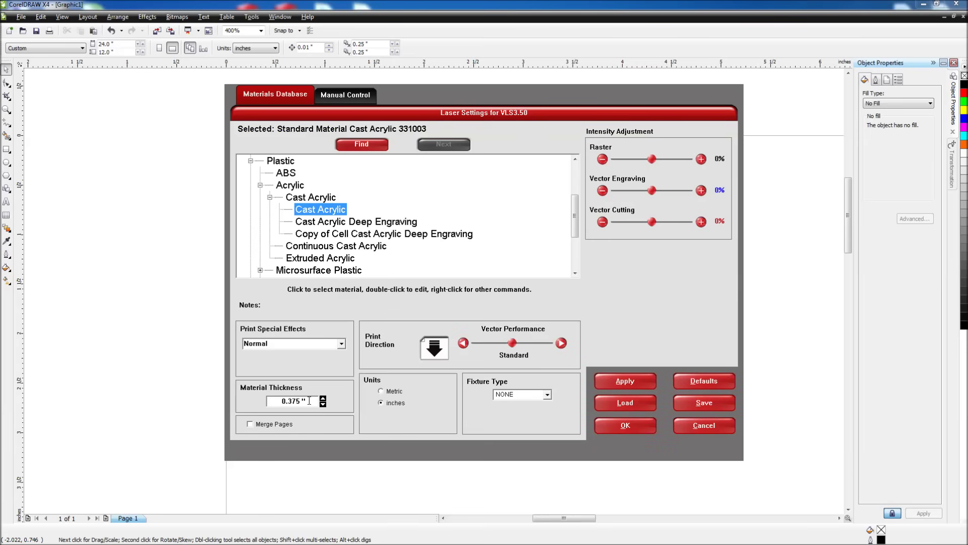
# - Set the Cast Acrylic thickness to 0.125 in and view the Manual Control power/speed table
pyautogui.doubleClick(309, 401)
pyautogui.write('.125')
pyautogui.click(631, 379)
pyautogui.scroll(-1, 404, 217)
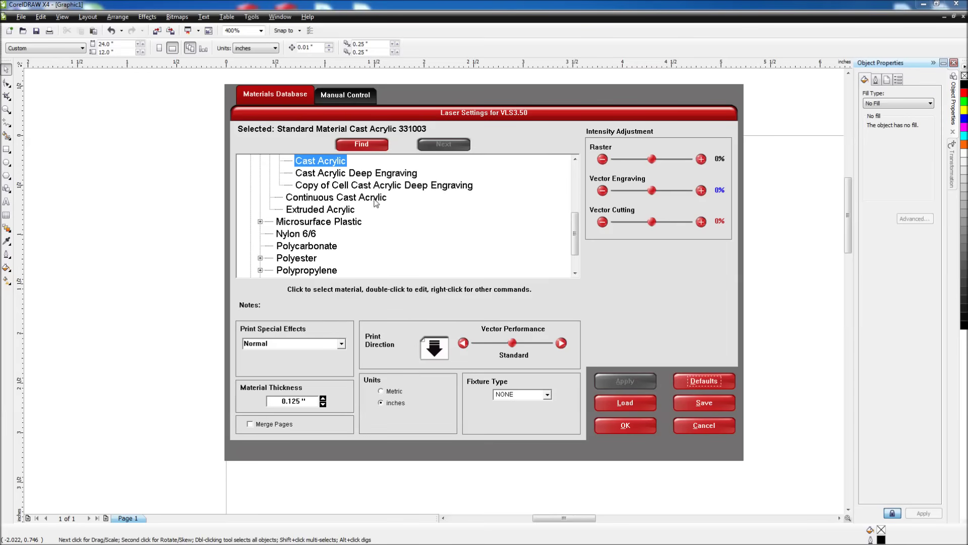
pyautogui.click(332, 97)
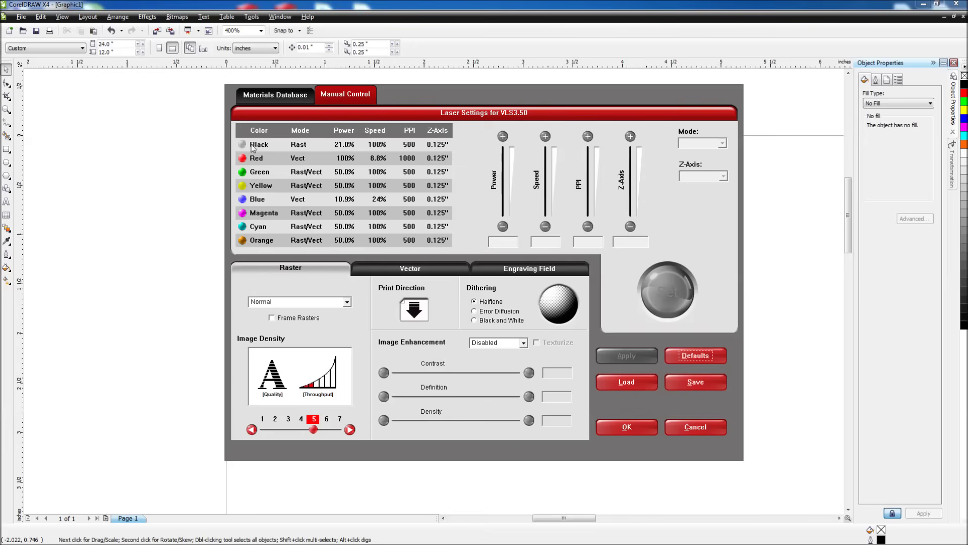
# - Go back to the Materials Database tab and confirm the Cast Acrylic laser settings
pyautogui.click(262, 101)
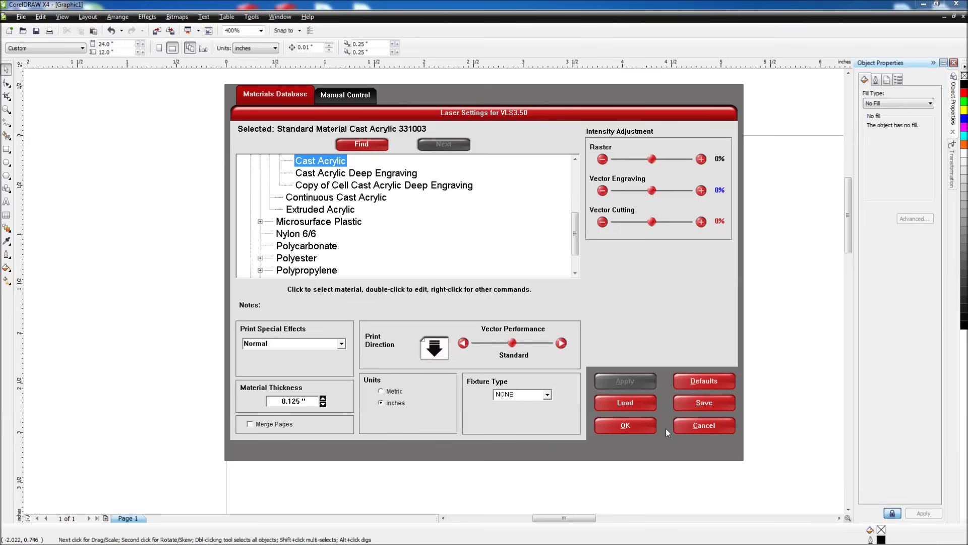
pyautogui.click(650, 427)
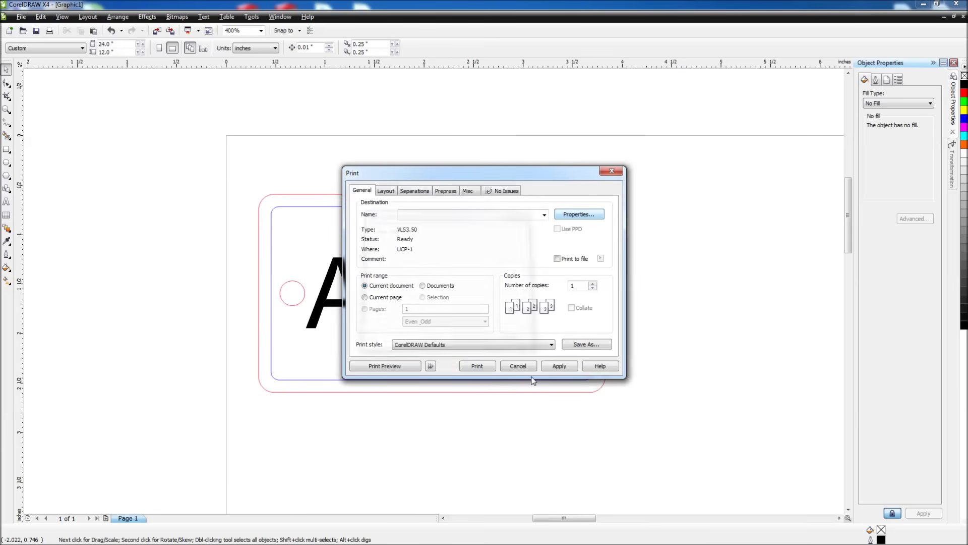
# - Print the ALEX tag to the VLS3.50 laser
pyautogui.click(487, 369)
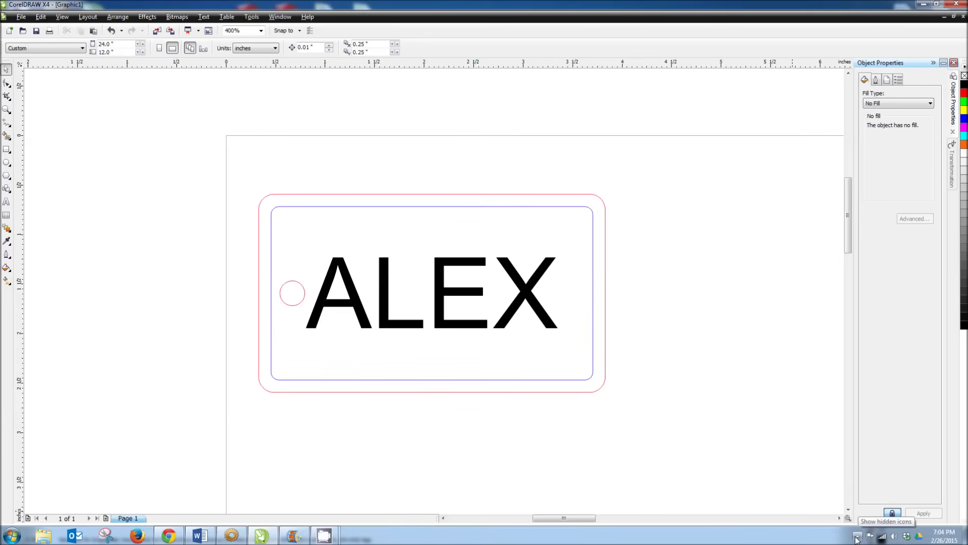
# - Open the ULS Control Panel from the system tray's hidden icons, then close it again
pyautogui.click(856, 537)
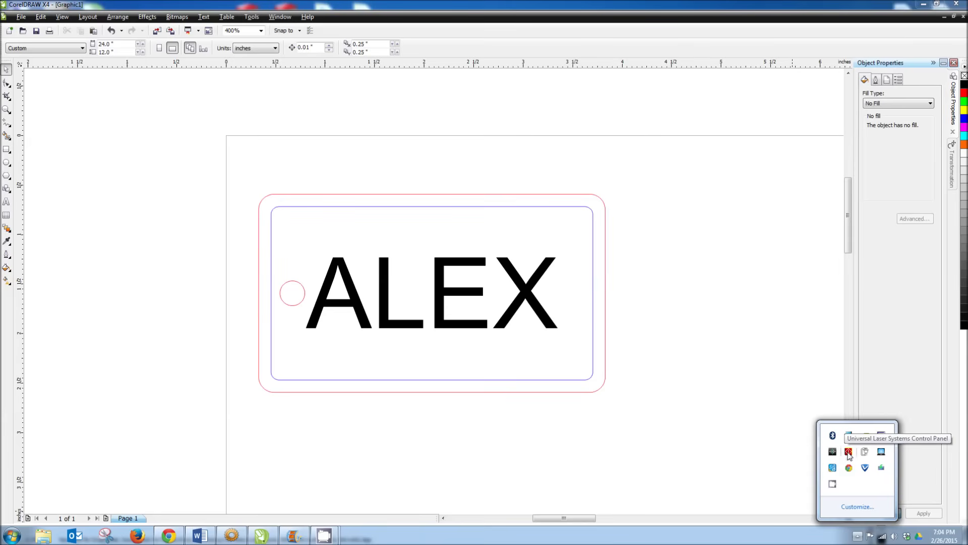
pyautogui.click(848, 452)
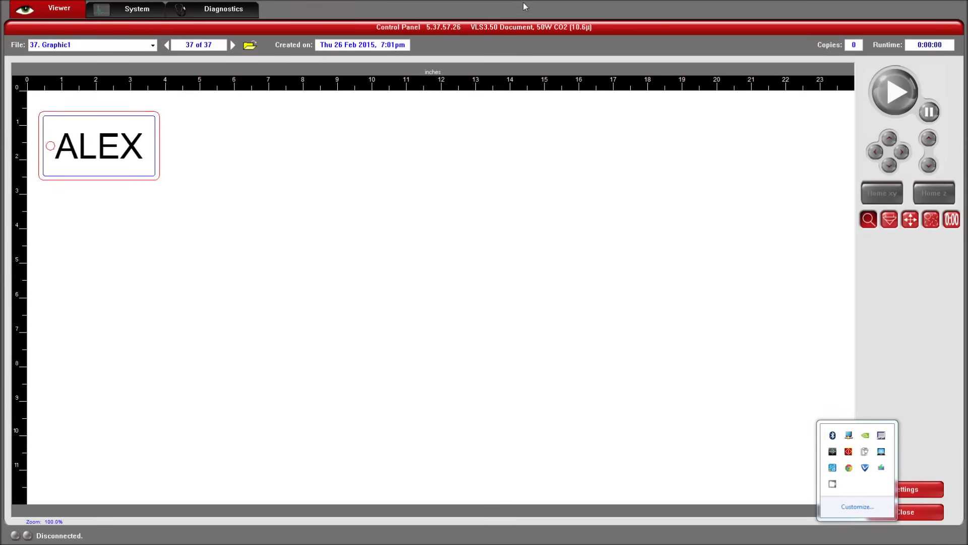
pyautogui.click(79, 185)
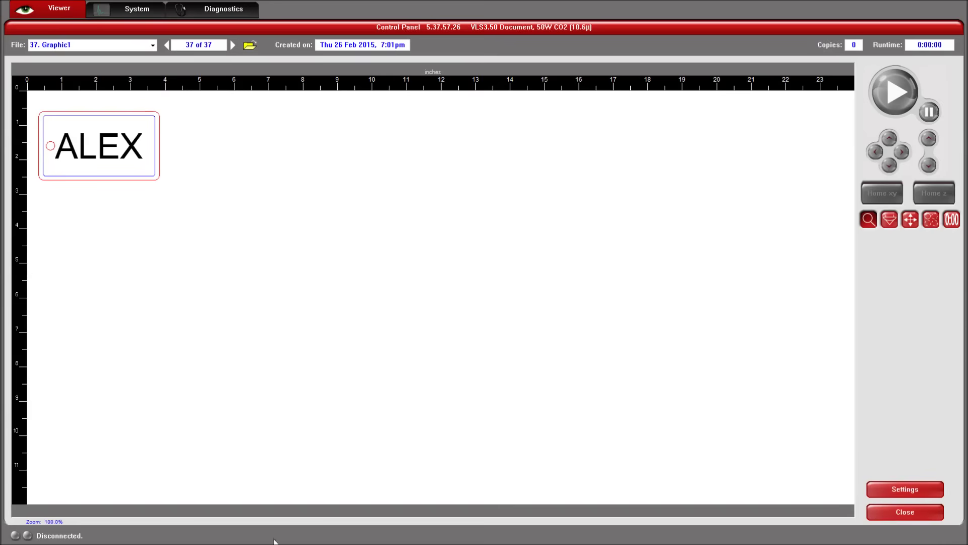
pyautogui.press('Escape')
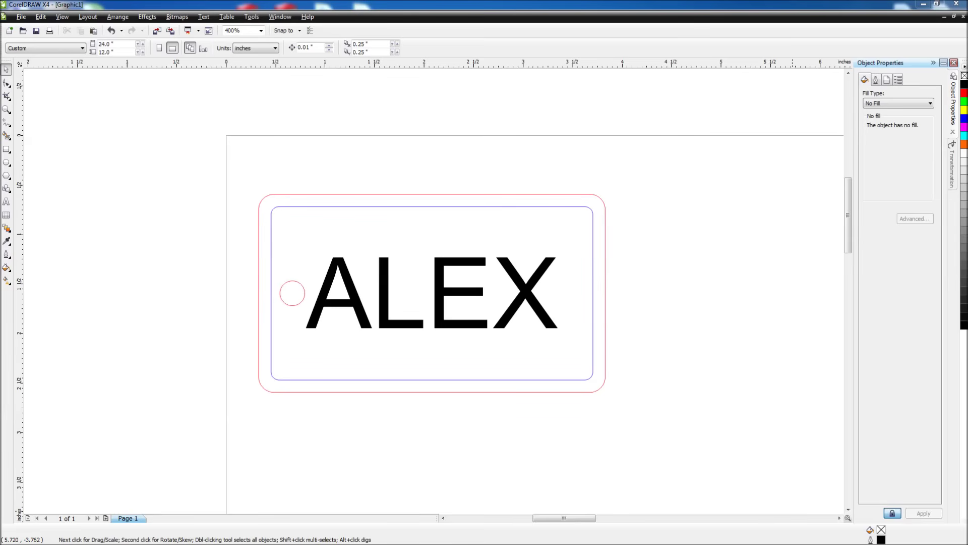
# - Reopen the ULS Control Panel from the tray so it shows the ALEX job as file 37 of 37
pyautogui.scroll(1, 750, 480)
pyautogui.moveTo(877, 525)
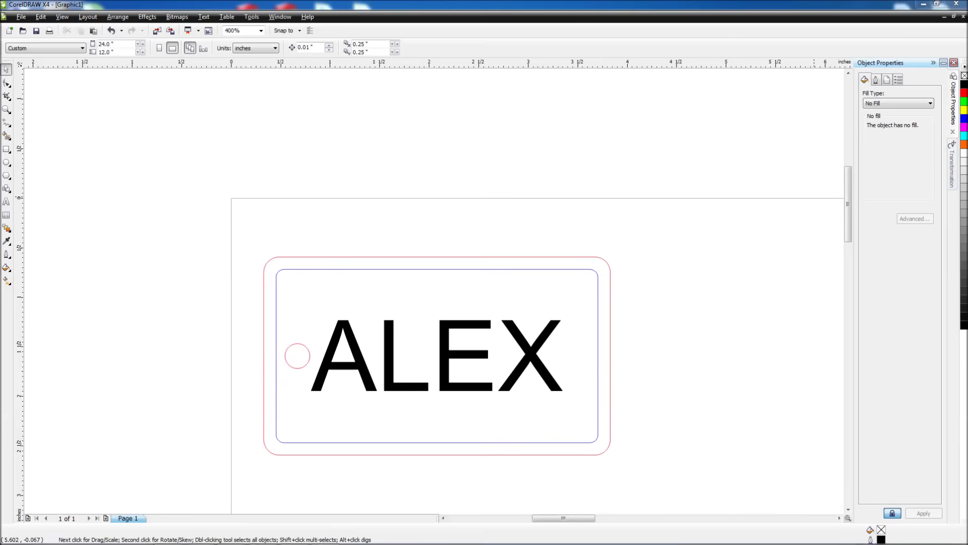
pyautogui.click(858, 535)
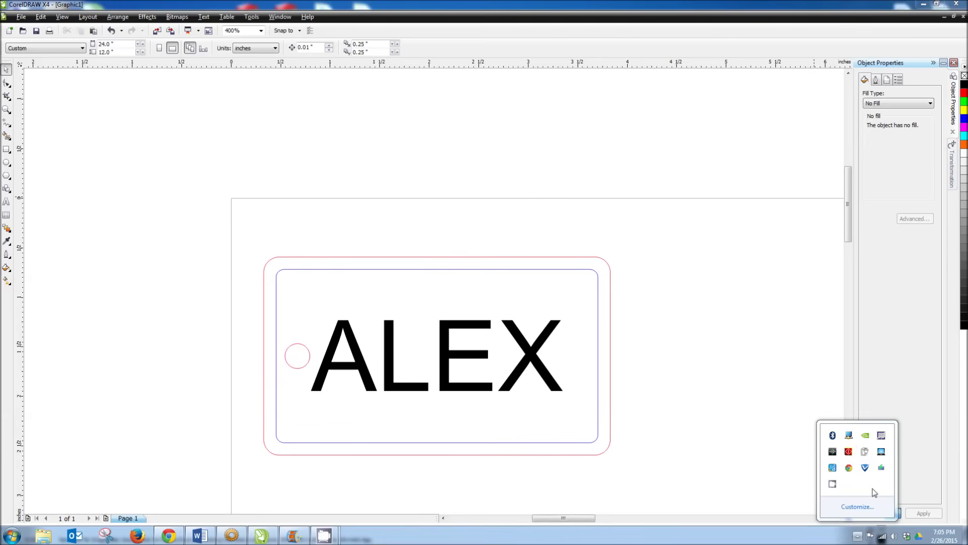
pyautogui.click(850, 453)
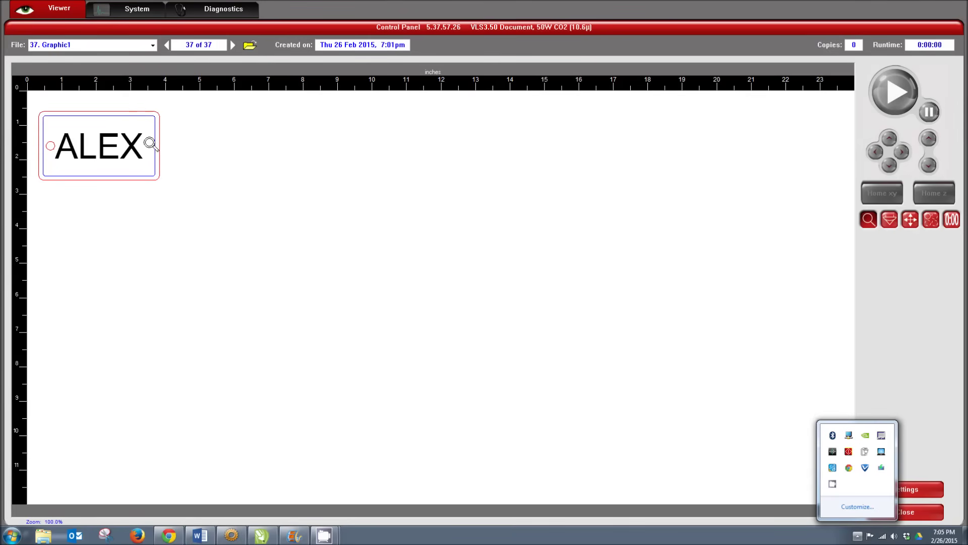
pyautogui.click(65, 123)
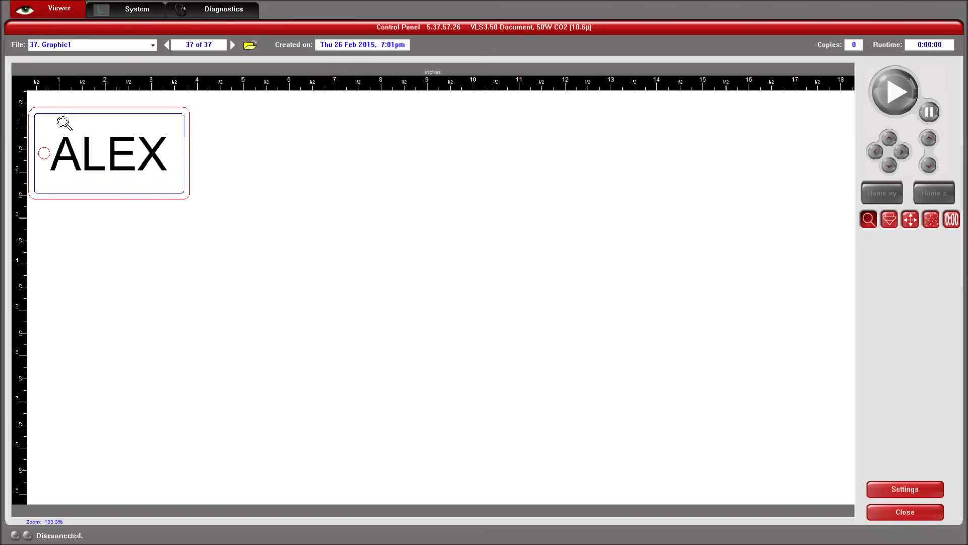
pyautogui.click(130, 110)
pyautogui.click(137, 107)
pyautogui.click(212, 107)
pyautogui.click(212, 107)
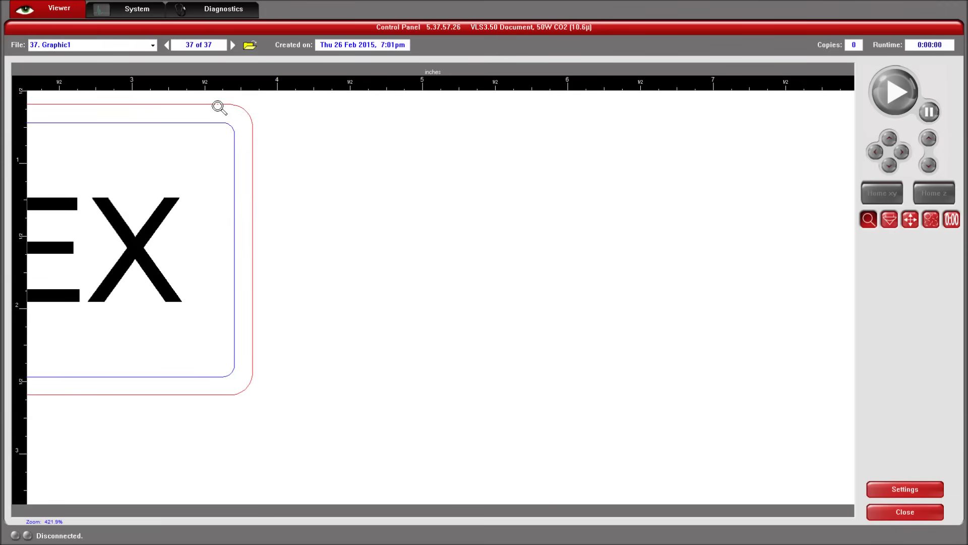
pyautogui.rightClick(184, 107)
pyautogui.rightClick(183, 106)
pyautogui.rightClick(183, 106)
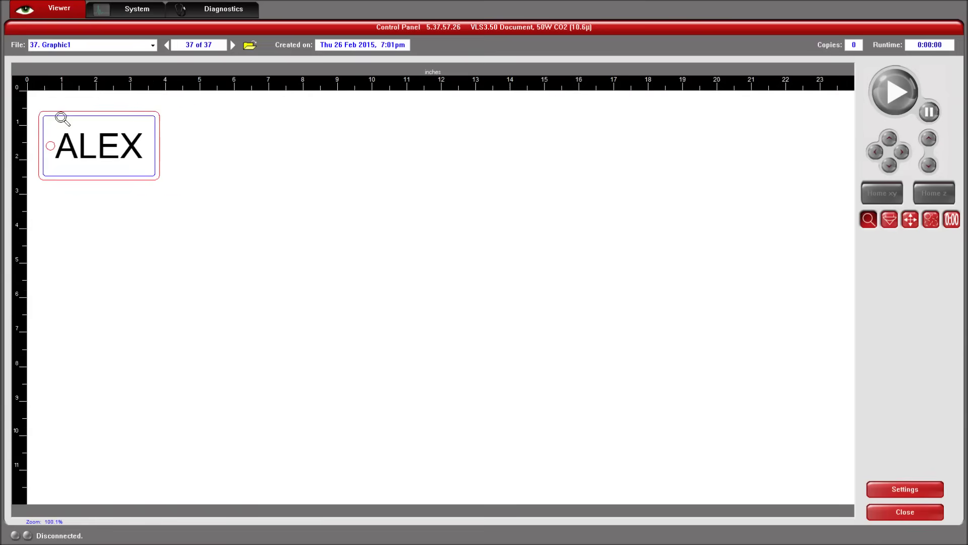
pyautogui.click(38, 119)
pyautogui.click(39, 120)
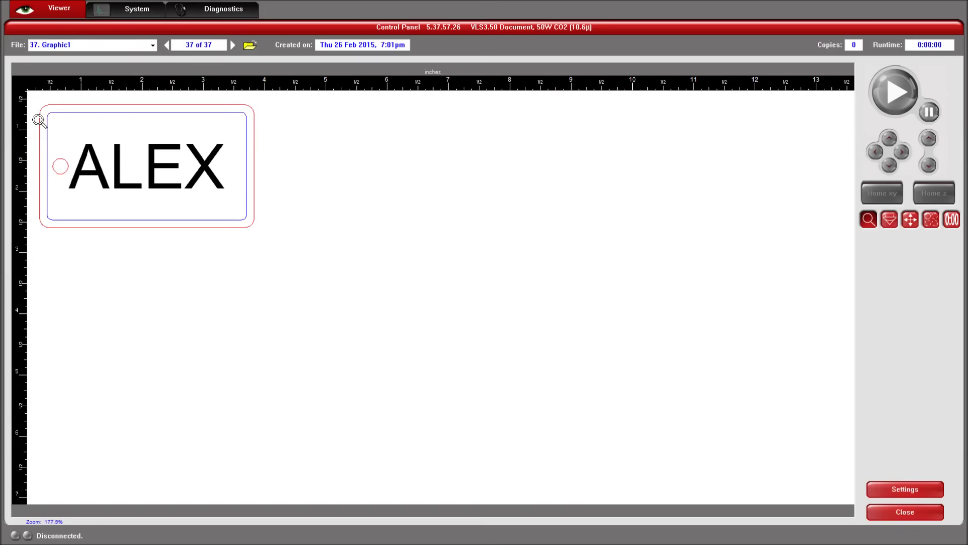
pyautogui.rightClick(87, 123)
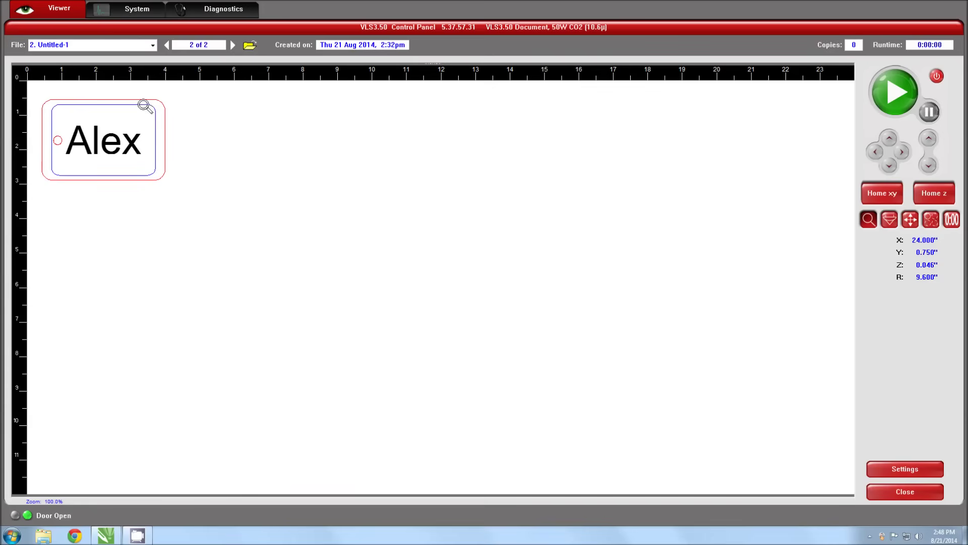
# - Switch the viewer to Focus View, then go to the System Setup page
pyautogui.click(885, 224)
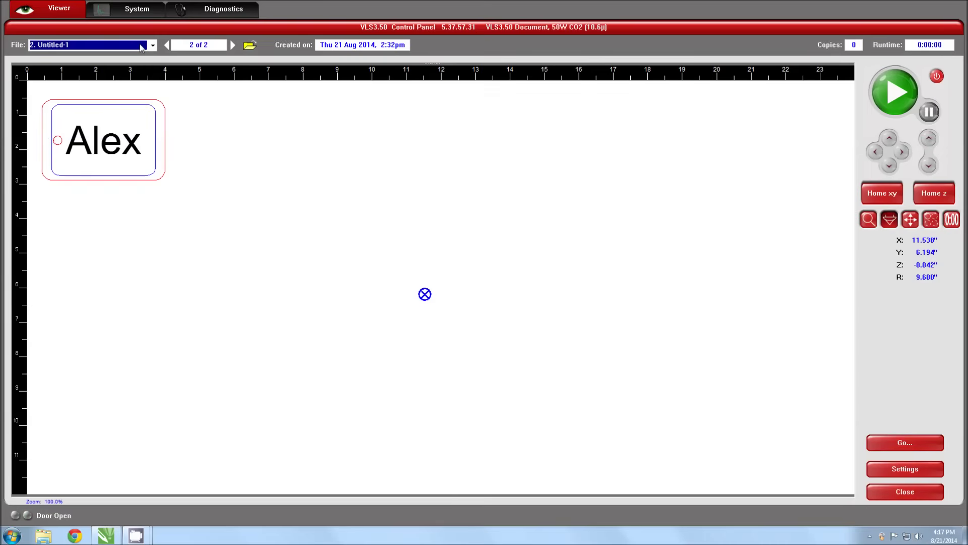
pyautogui.click(119, 12)
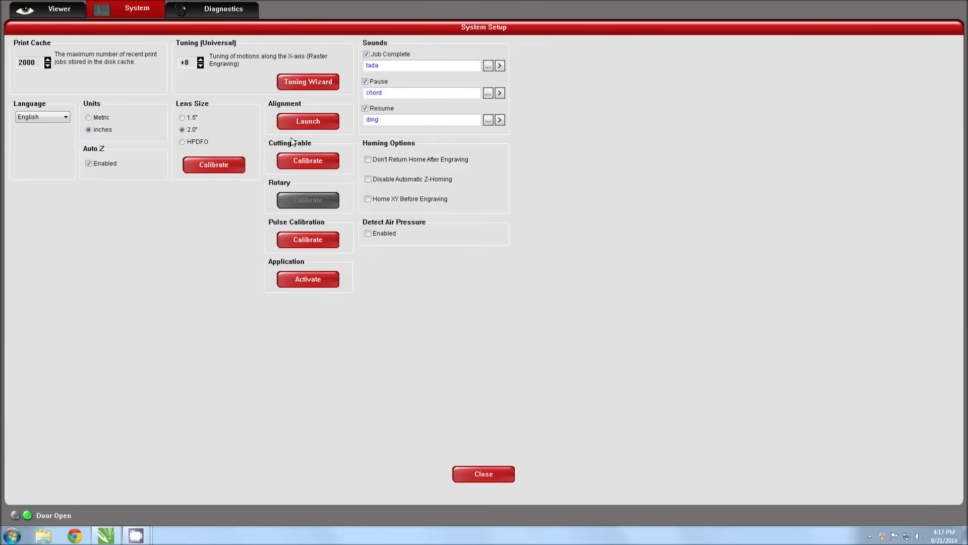
# - Save the current Z height as cutting table zero, confirm overwriting it, and recheck it reads 0.000"
pyautogui.click(309, 162)
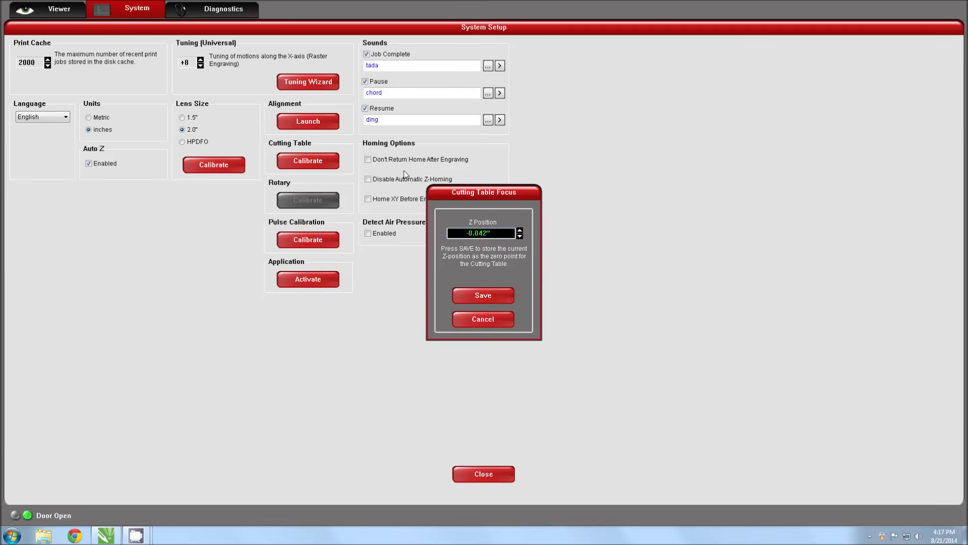
pyautogui.click(482, 294)
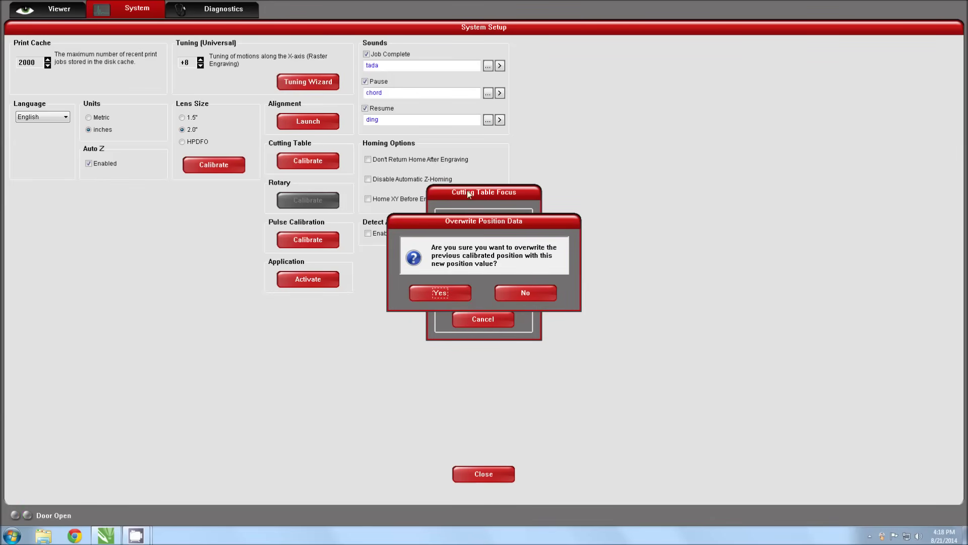
pyautogui.click(443, 293)
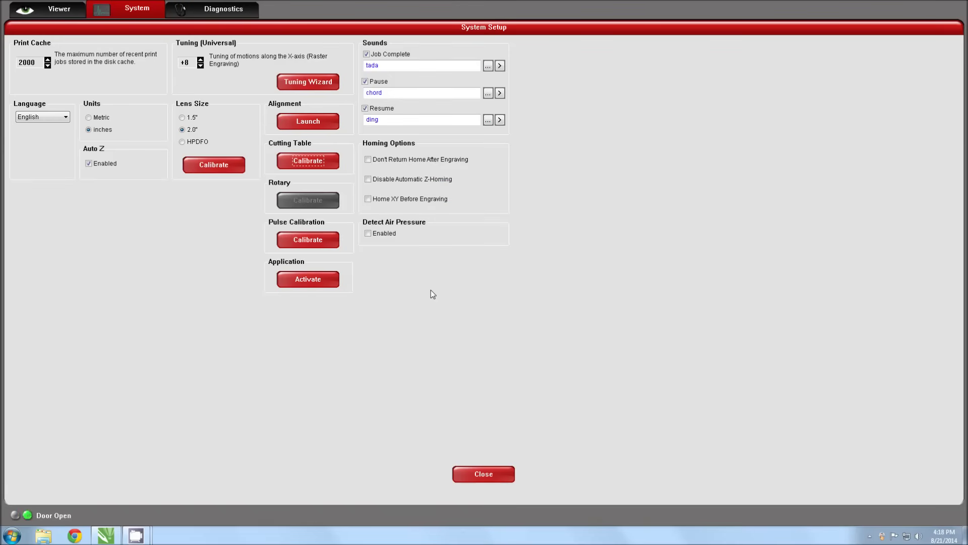
pyautogui.click(310, 161)
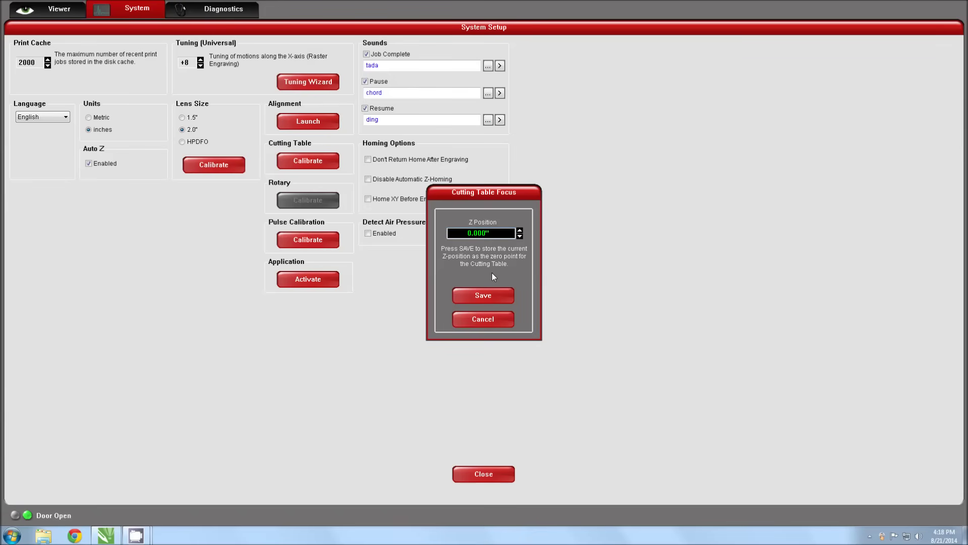
# - Cancel the Cutting Table Focus check and return to Focus View in the Viewer
pyautogui.click(483, 319)
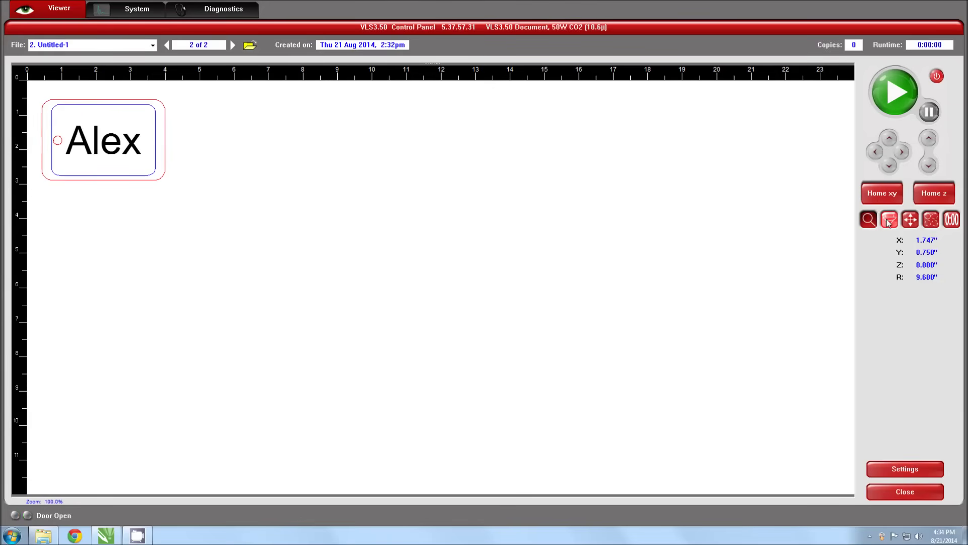
pyautogui.click(889, 221)
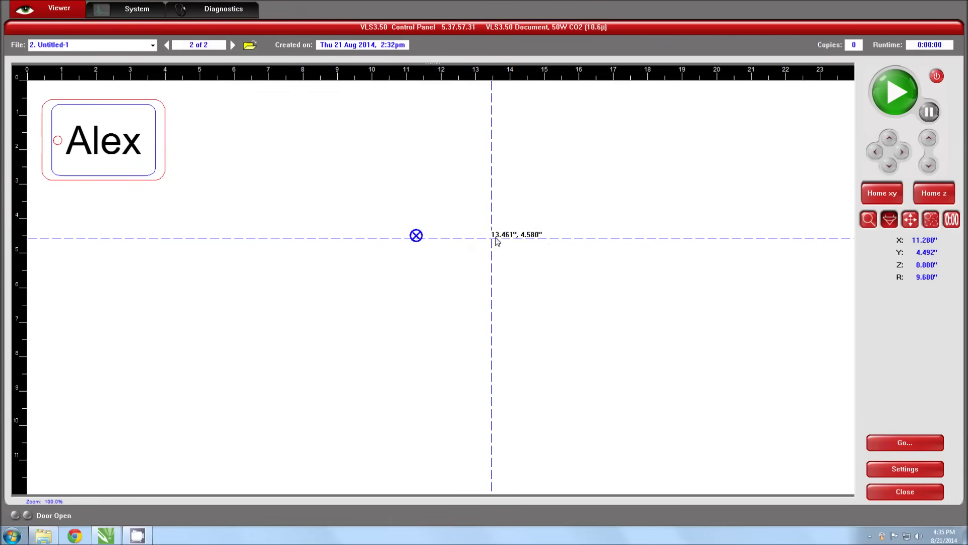
# - Relocate the tag by its top-left anchor to the laser head at X 11.288", Y 4.492"
pyautogui.click(911, 221)
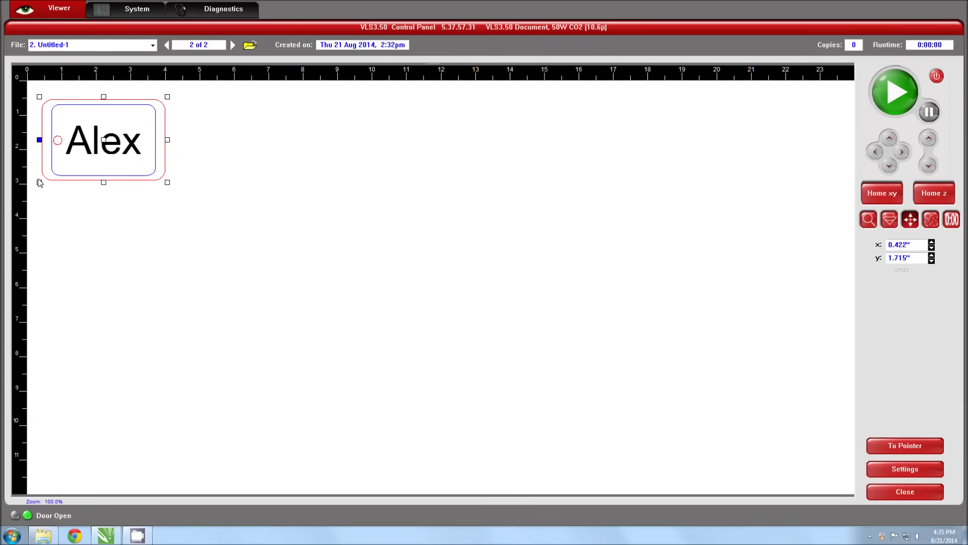
pyautogui.click(103, 141)
pyautogui.click(881, 449)
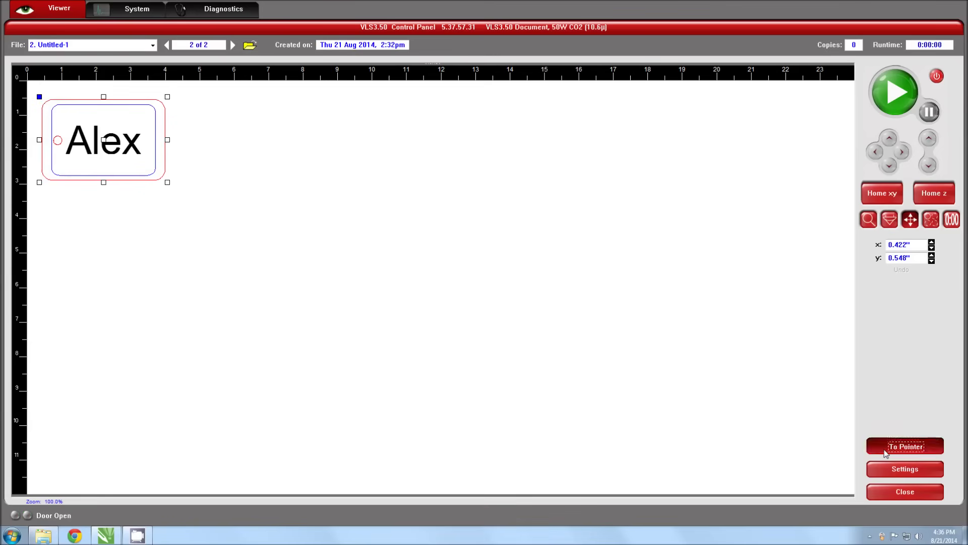
pyautogui.click(890, 219)
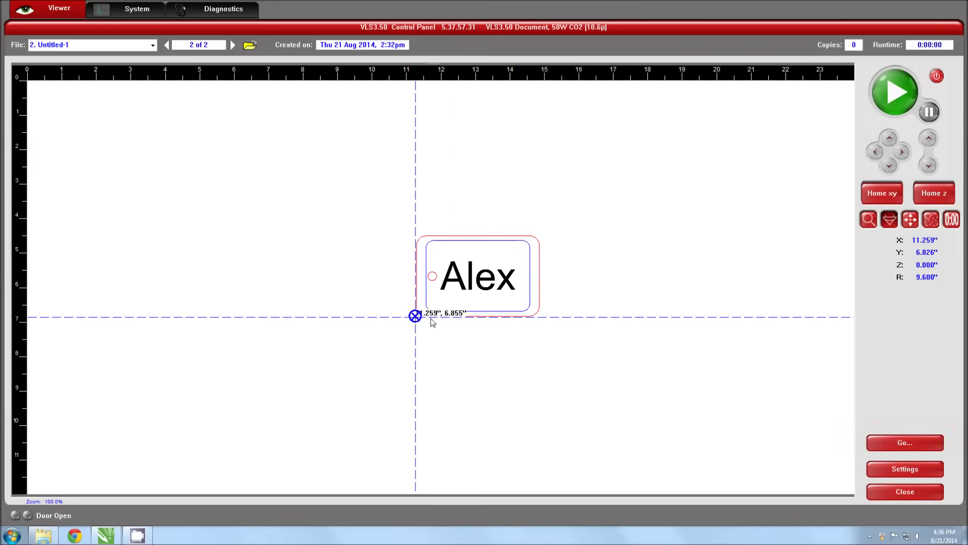
# - Send the laser head to the tag's bottom-right, then top-right corner (X 14.943", Y 4.492")
pyautogui.click(542, 317)
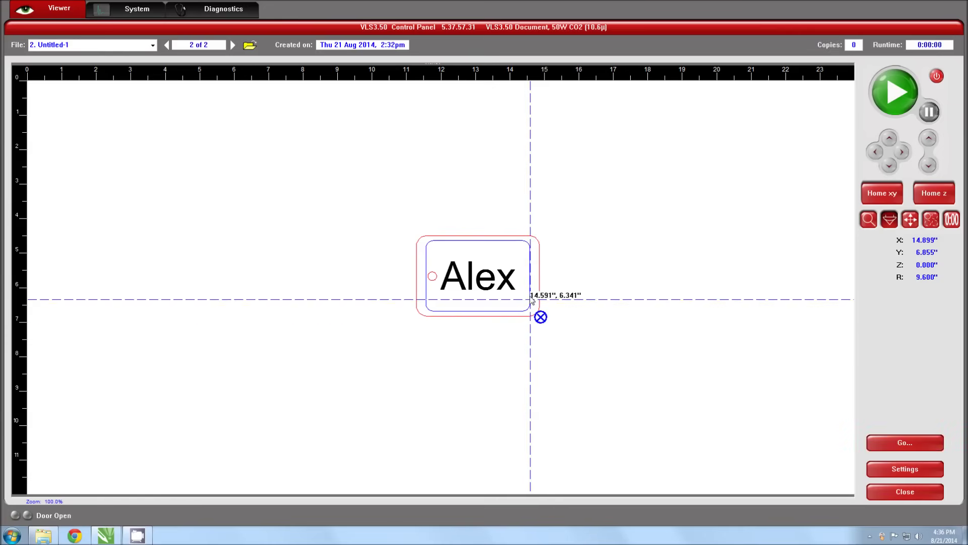
pyautogui.click(540, 236)
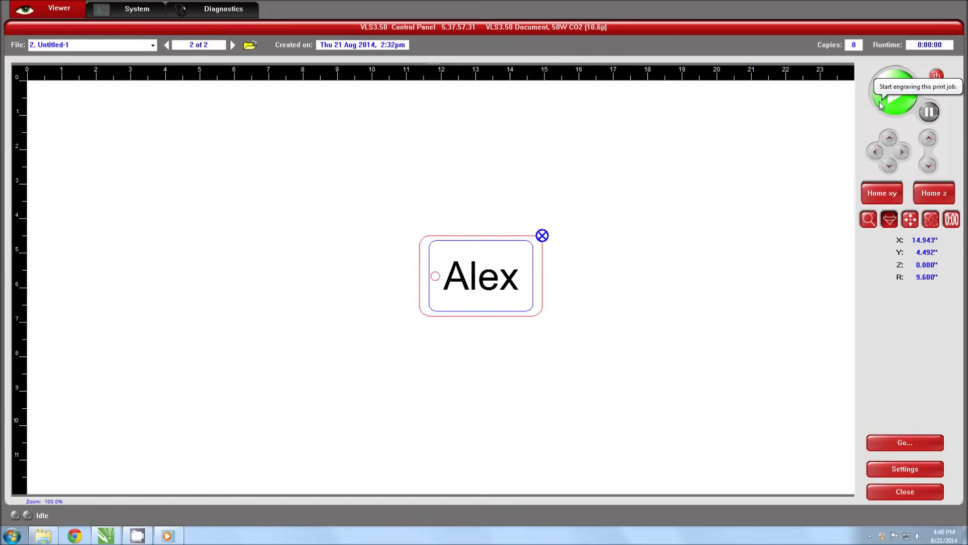
# - Start processing the Alex tag job on the laser with the green Start button
pyautogui.click(892, 93)
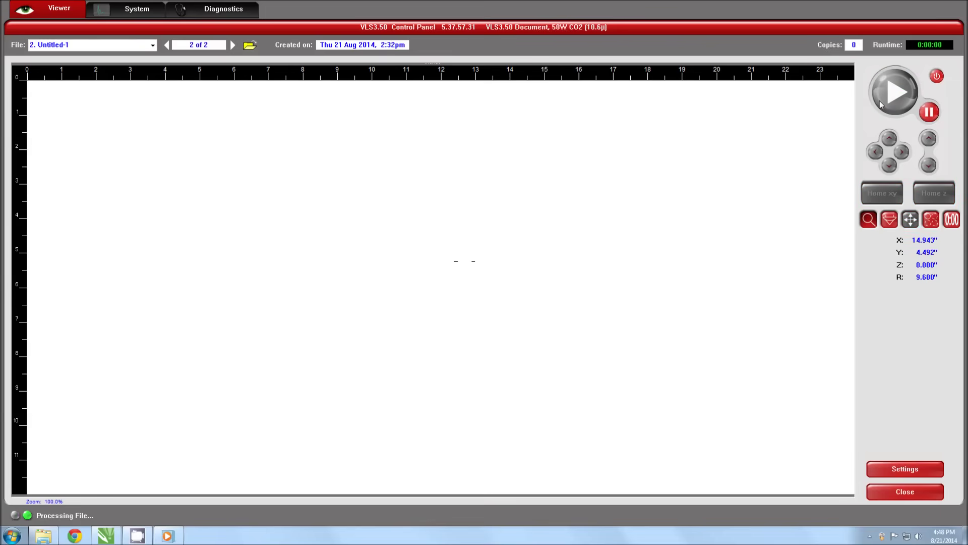